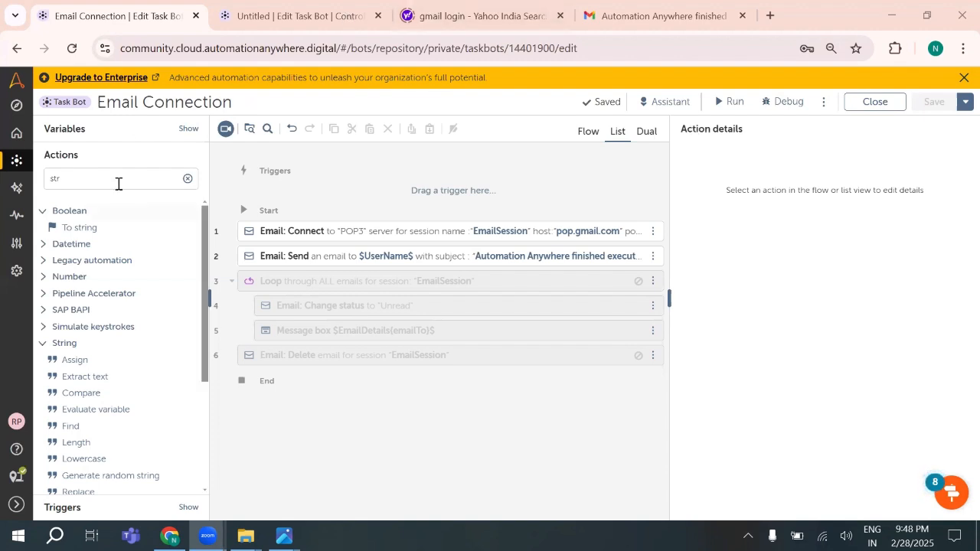
- Replace the action search term with "email" to list the Email package actions
click(118, 181)
key(BackSpace)
key(BackSpace)
key(BackSpace)
text(email)
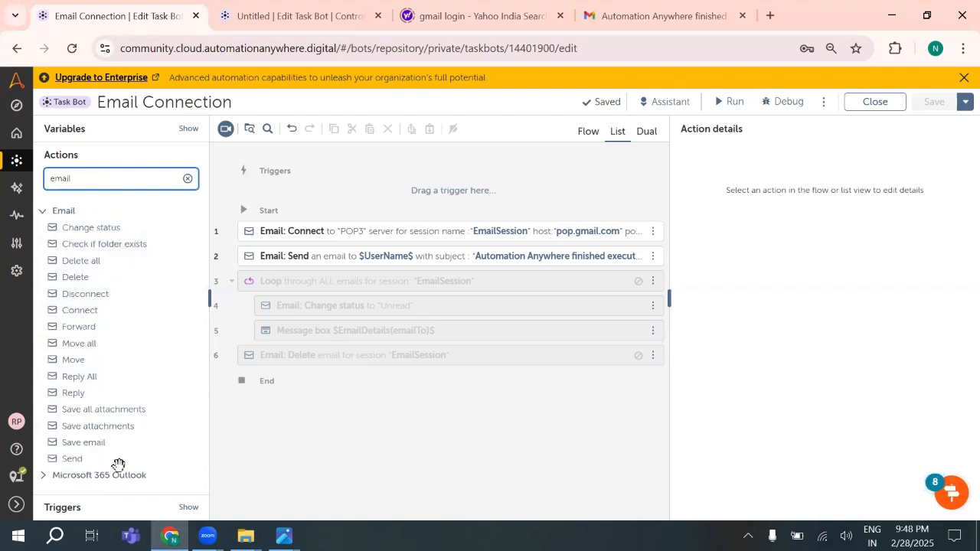
mouse_move(149, 295)
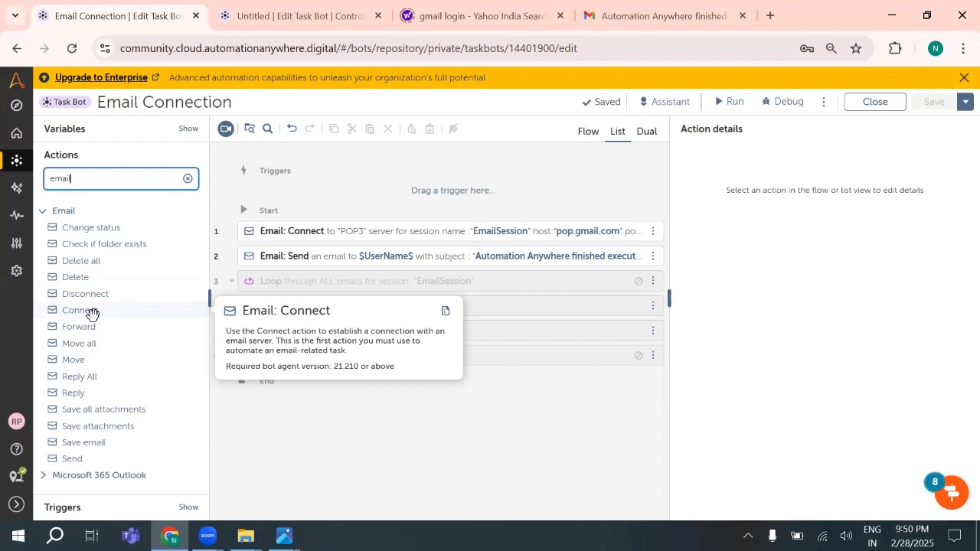
- Open the Email: Connect action on line 1 of the bot and review its connection settings
click(354, 234)
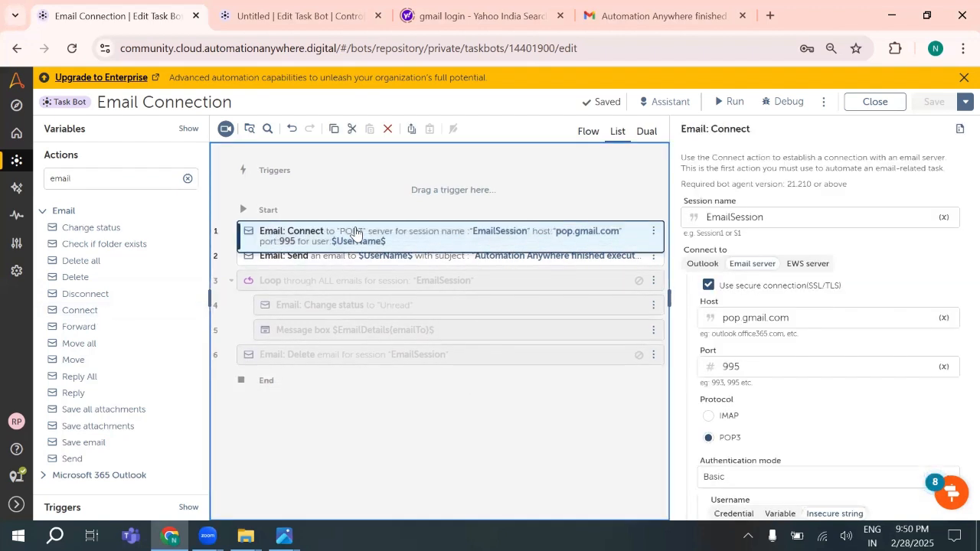
scroll(776, 330, down, 2)
scroll(748, 332, up, 2)
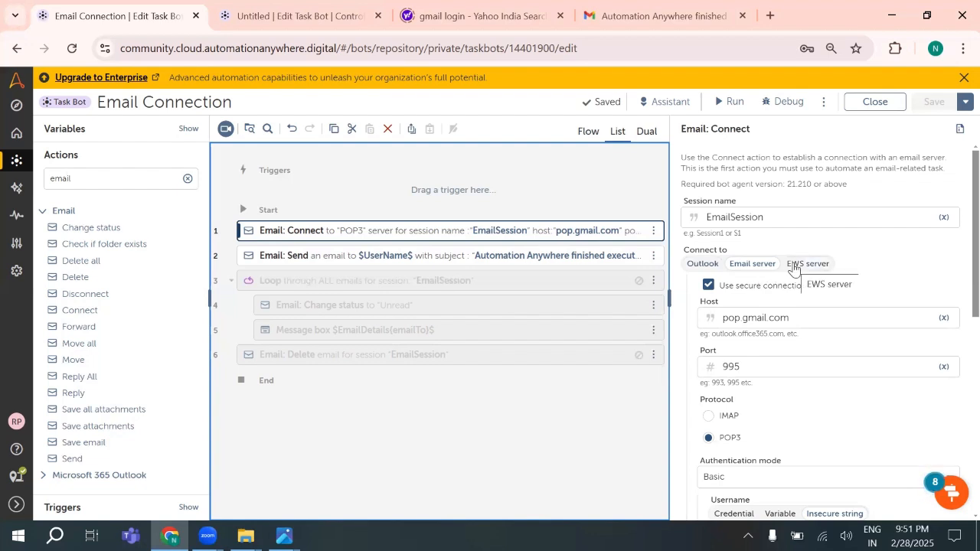
- In the Untitled bot, set Email: Connect to EWS server and examine its Exchange version, Azure Cloud, domain and authentication options
click(310, 22)
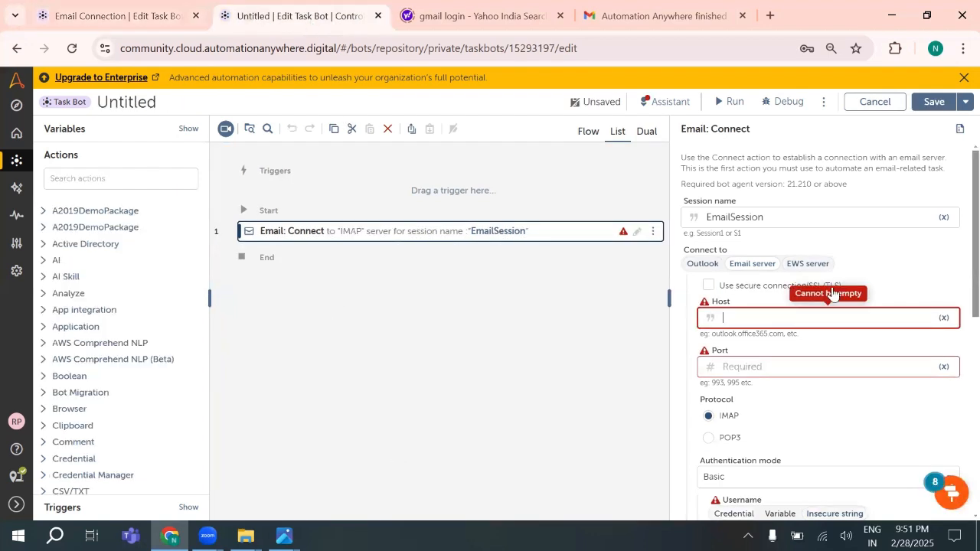
click(807, 263)
scroll(778, 337, down, 1)
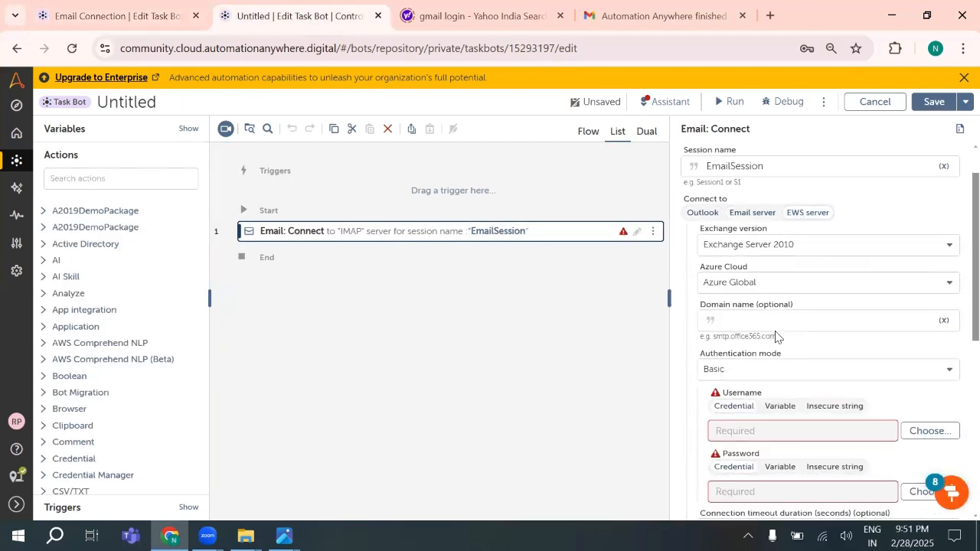
click(741, 246)
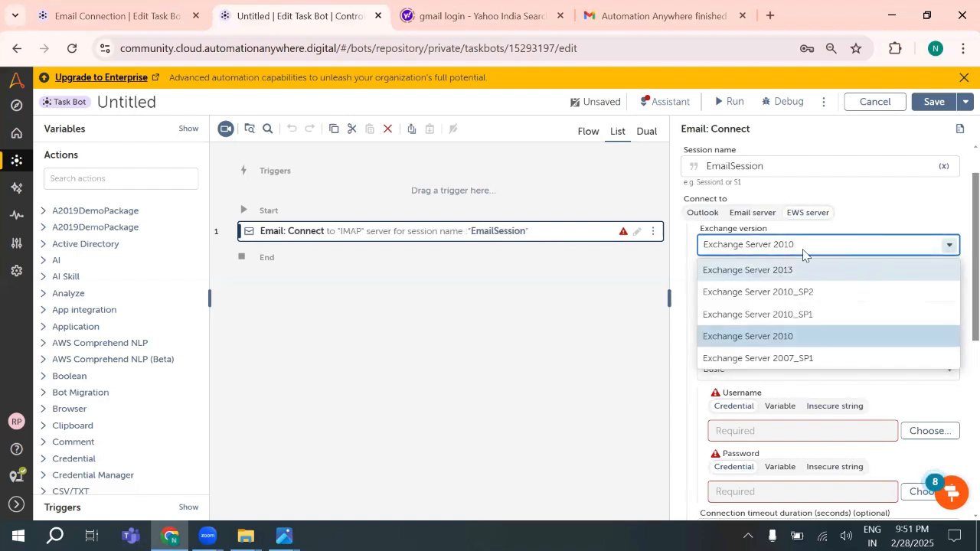
click(786, 387)
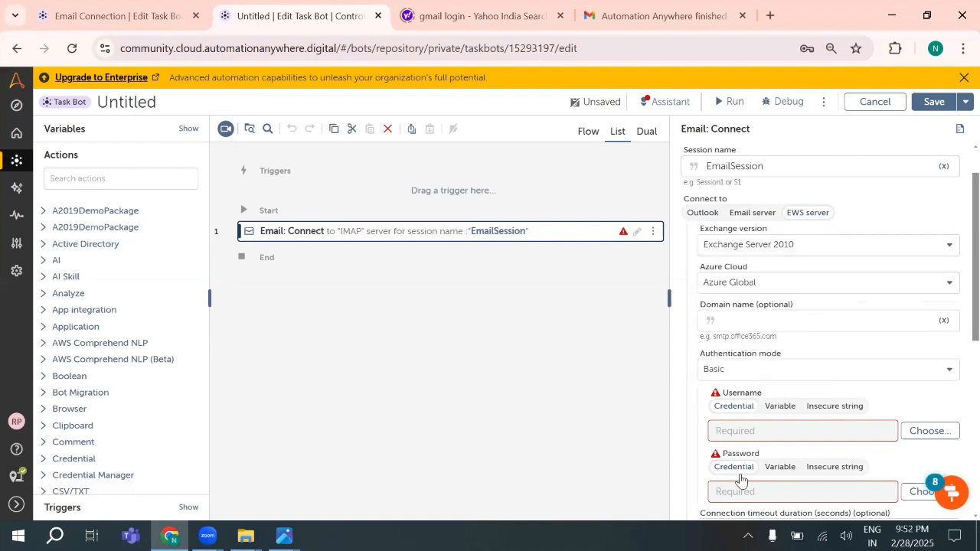
scroll(741, 479, up, 2)
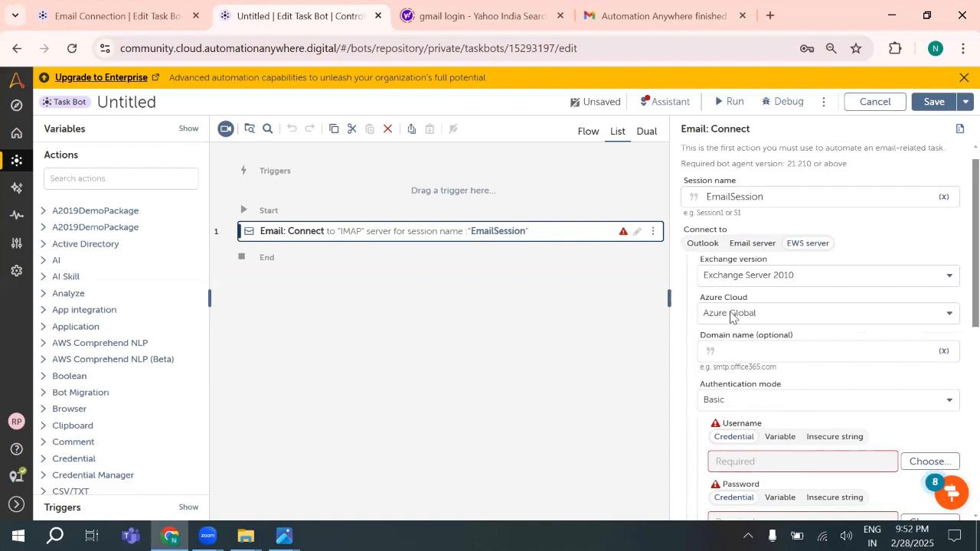
scroll(731, 316, down, 3)
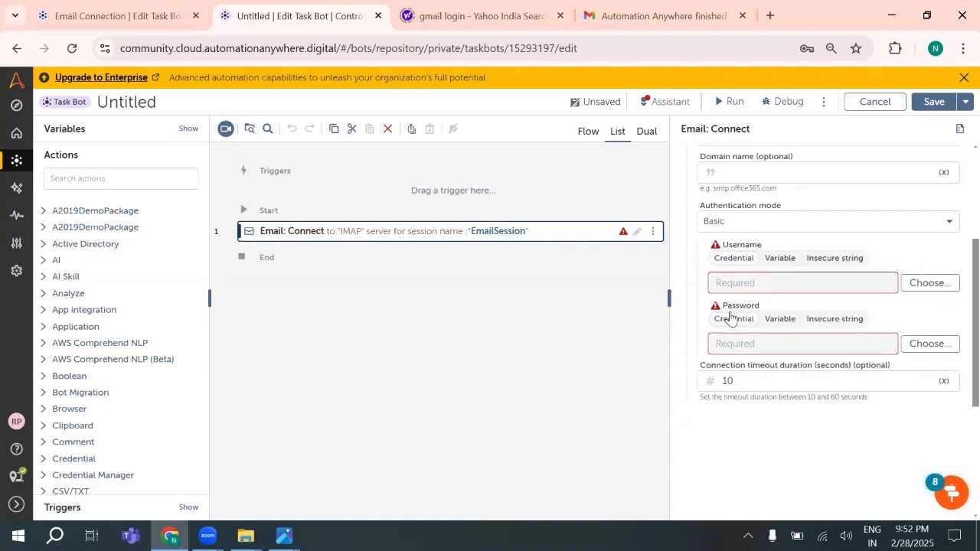
scroll(731, 316, up, 2)
scroll(731, 318, down, 1)
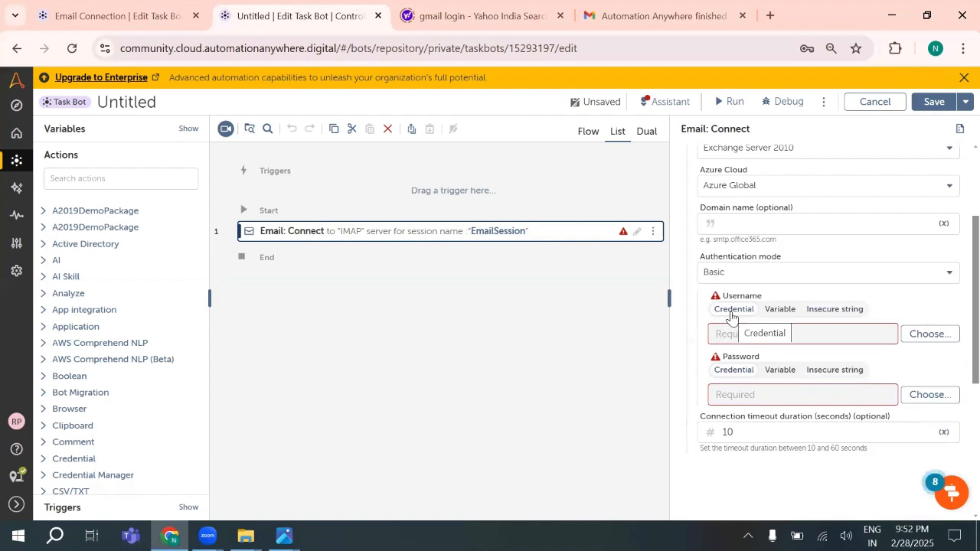
scroll(731, 317, up, 2)
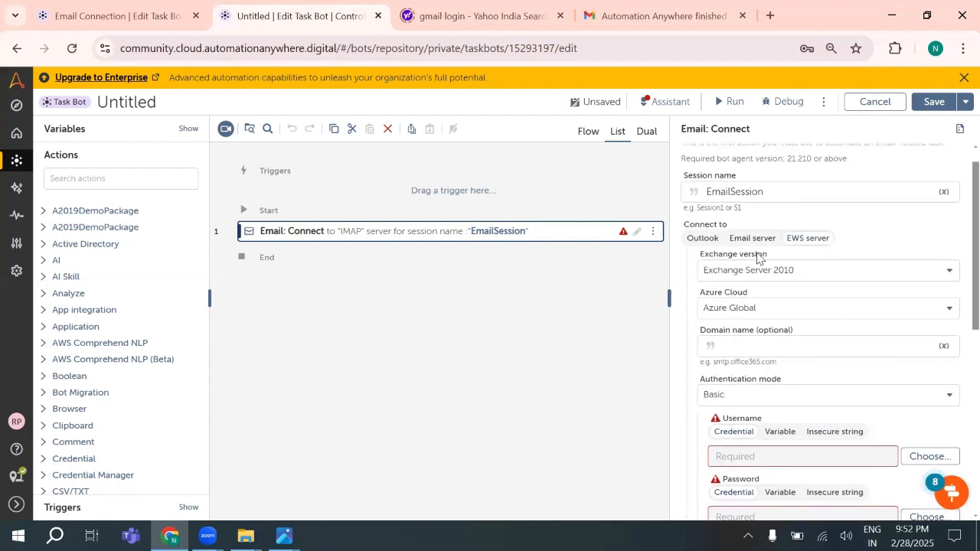
- Switch the connection type to Email server and review its host, port, protocol and login fields
click(749, 242)
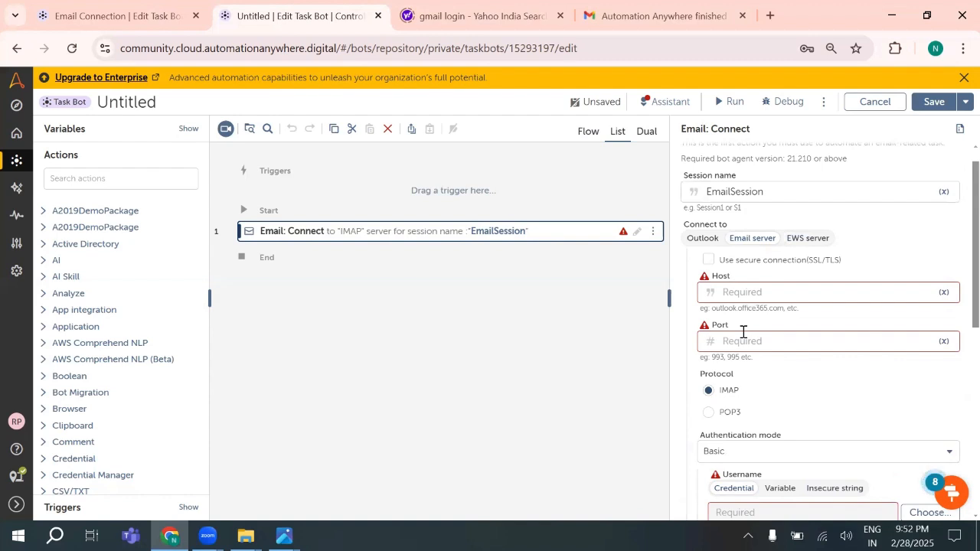
scroll(742, 333, down, 1)
scroll(729, 341, down, 1)
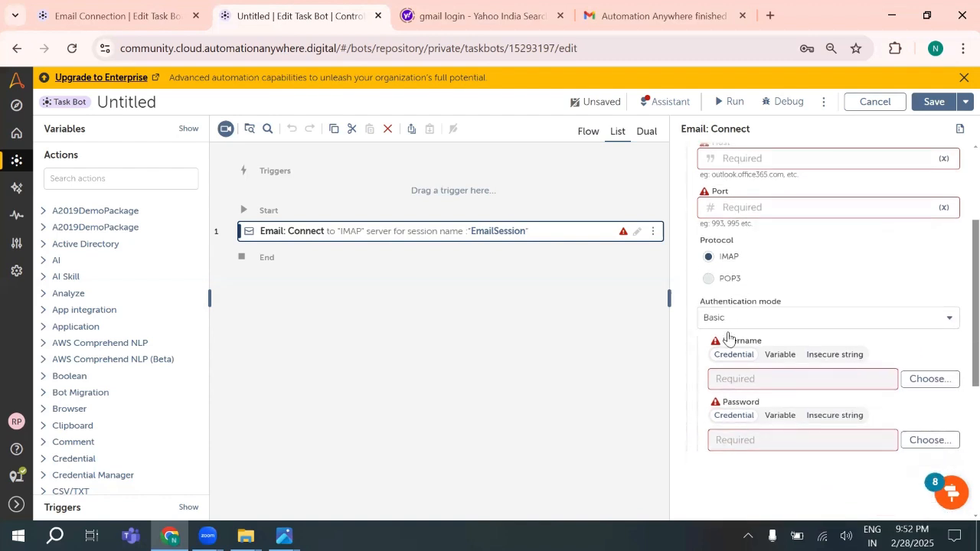
scroll(729, 309, up, 2)
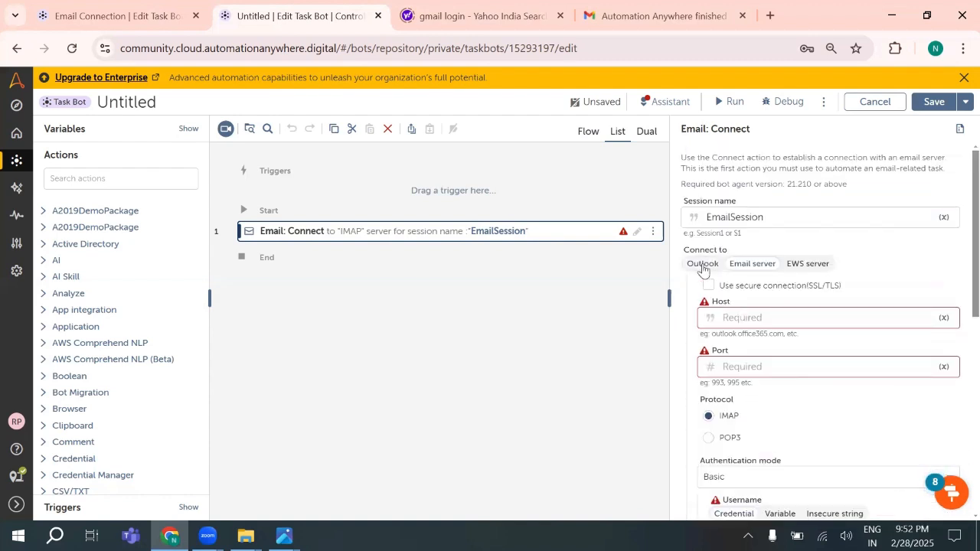
- Switch the connection type to Outlook, try refreshing the mailbox list, cancel it, and set the mailbox source to Variable
click(703, 264)
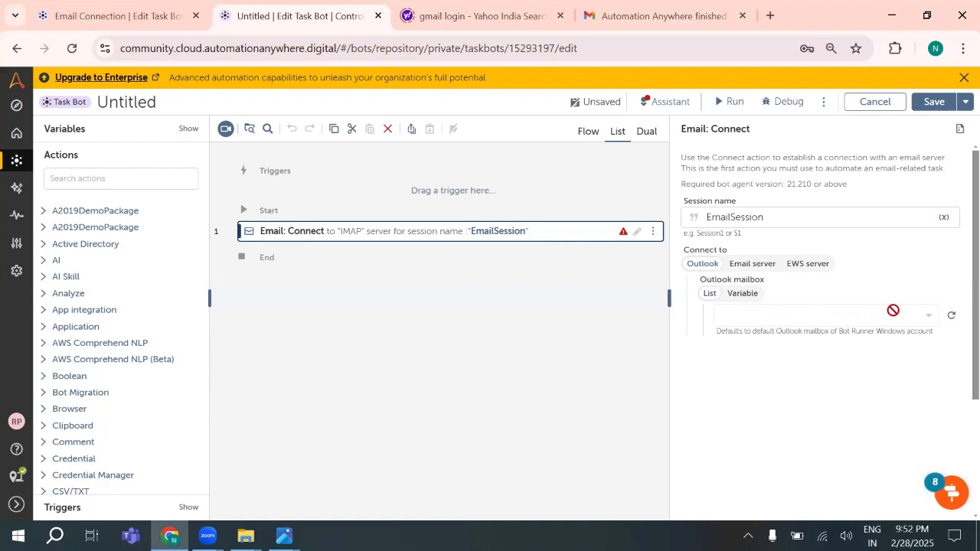
click(949, 316)
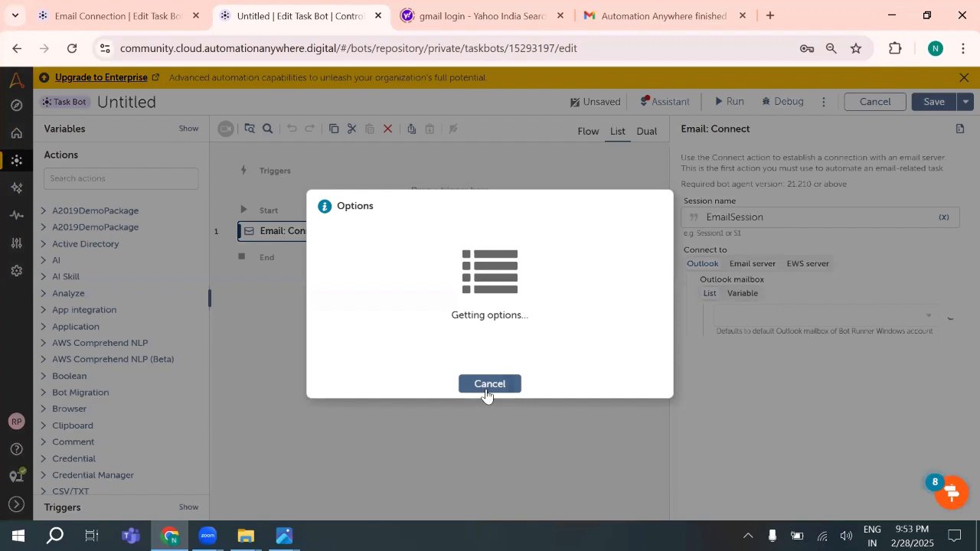
click(488, 385)
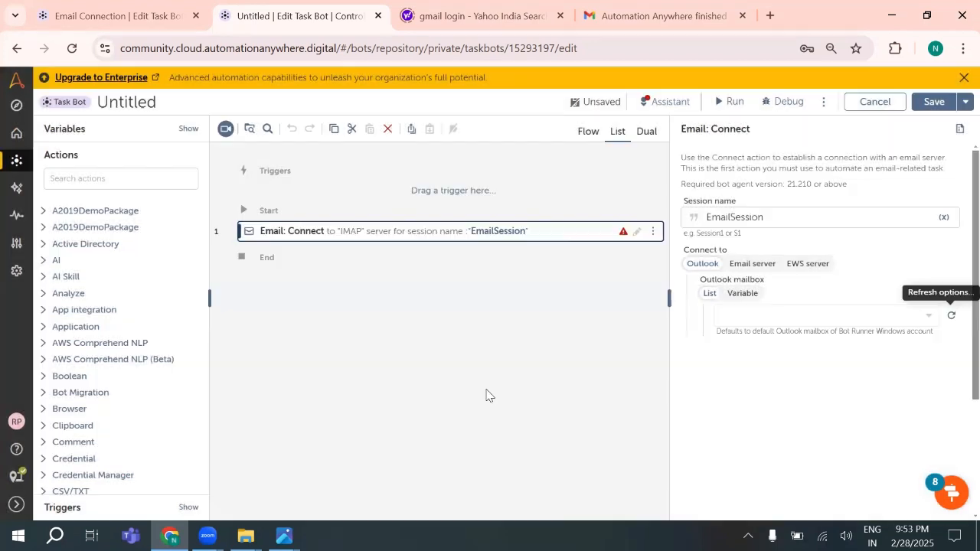
click(742, 294)
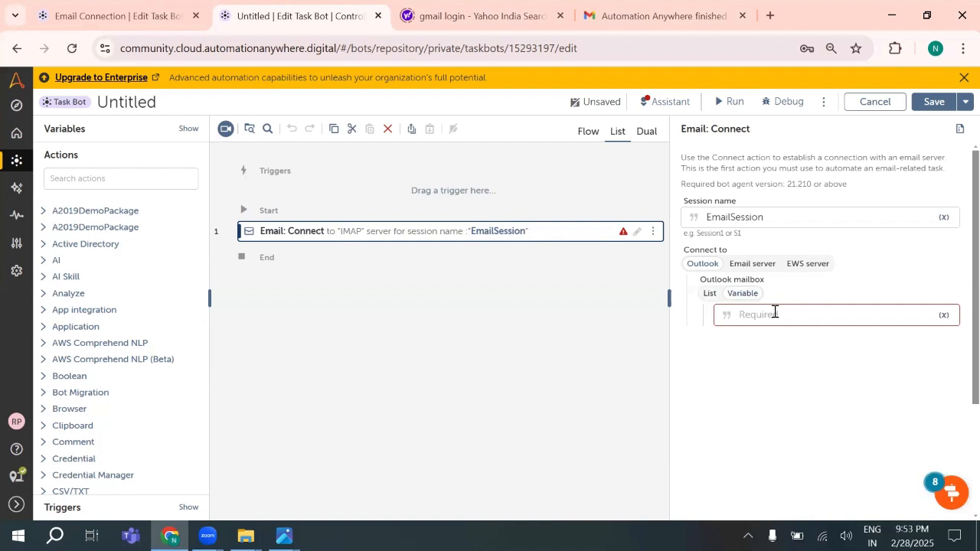
- Return the Untitled bot's connection type to Email server and check which fields it requires
click(758, 265)
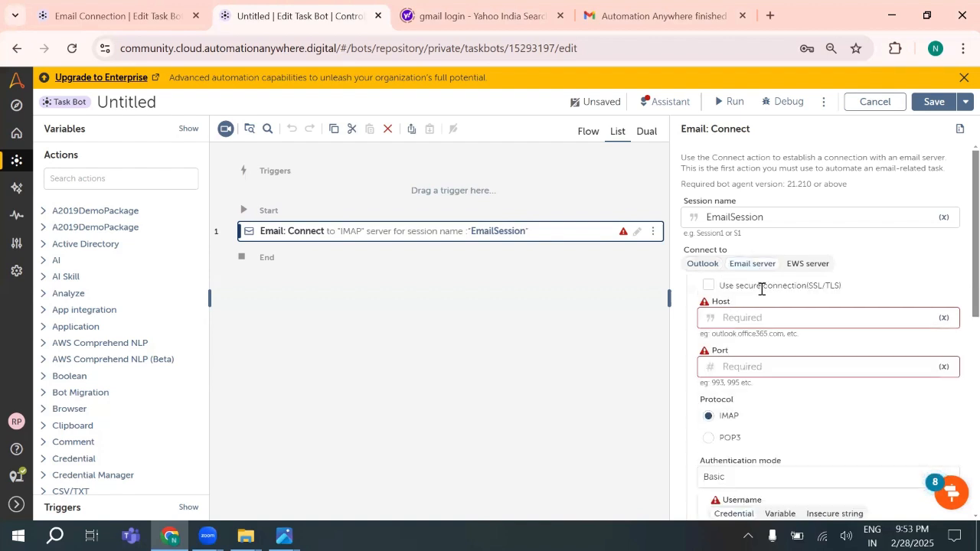
scroll(773, 414, down, 1)
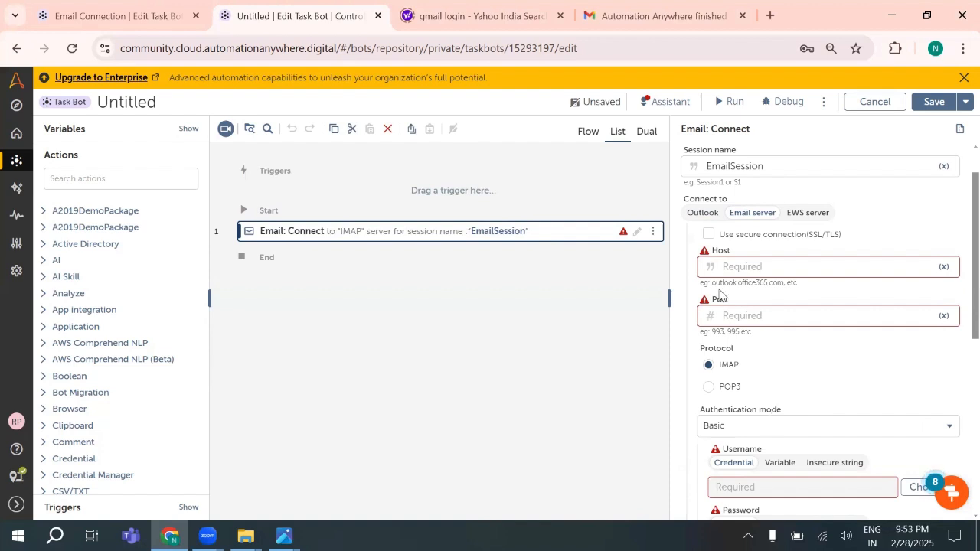
scroll(742, 265, down, 1)
scroll(742, 264, up, 1)
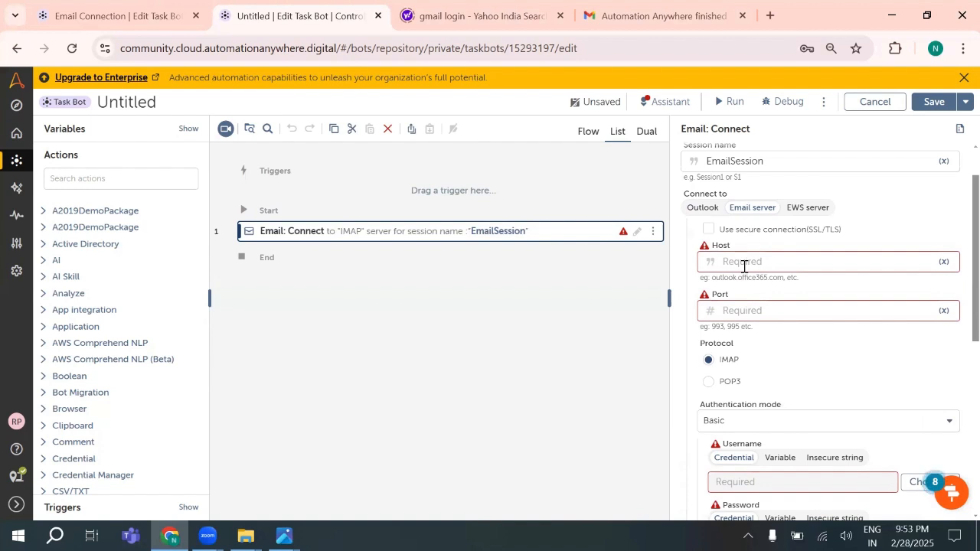
scroll(731, 342, down, 1)
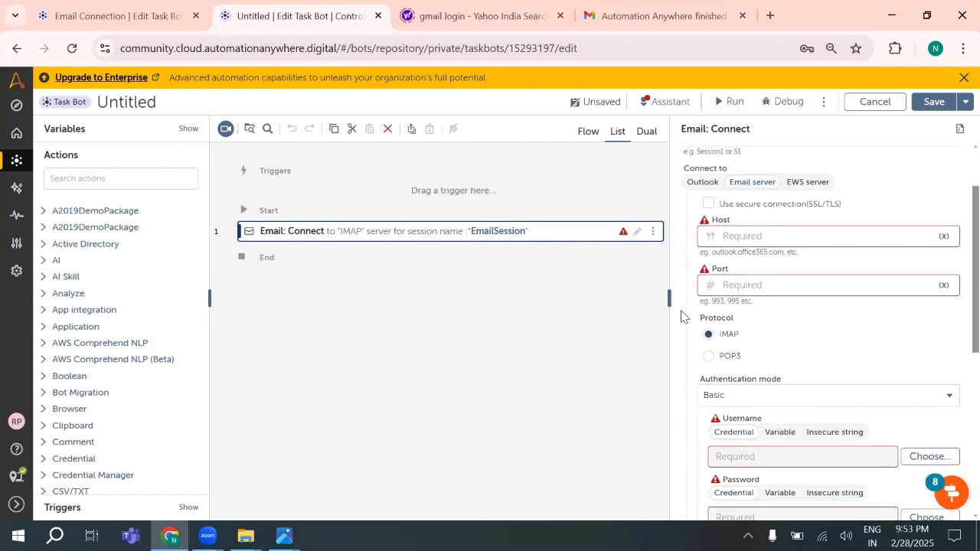
- Return to the Email Connection bot and examine the host, port, protocol and authentication settings of its Email: Connect action
click(144, 16)
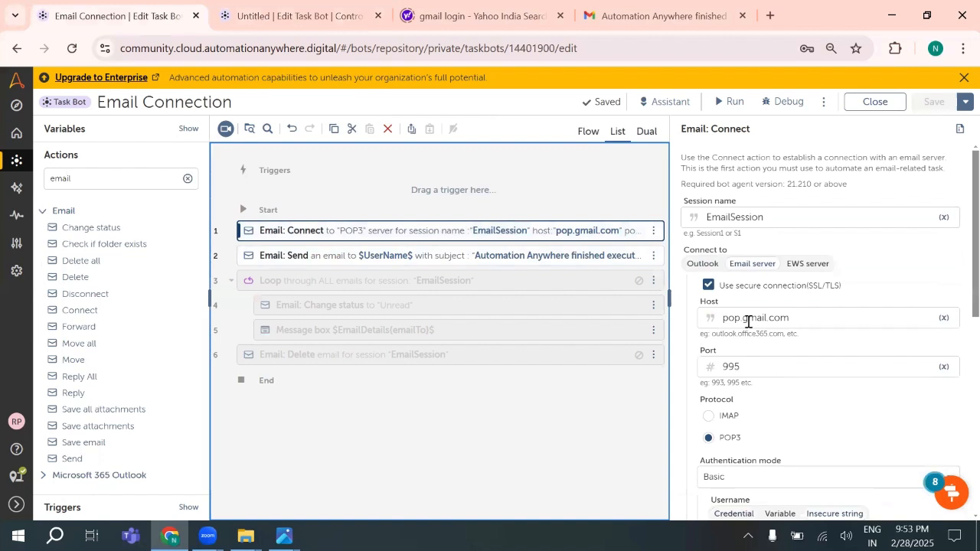
scroll(748, 321, down, 1)
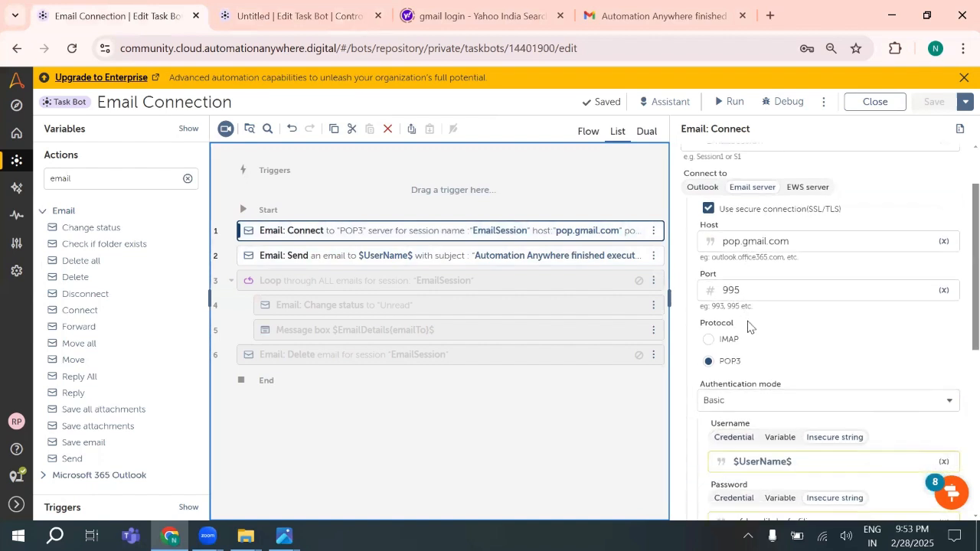
scroll(736, 292, down, 1)
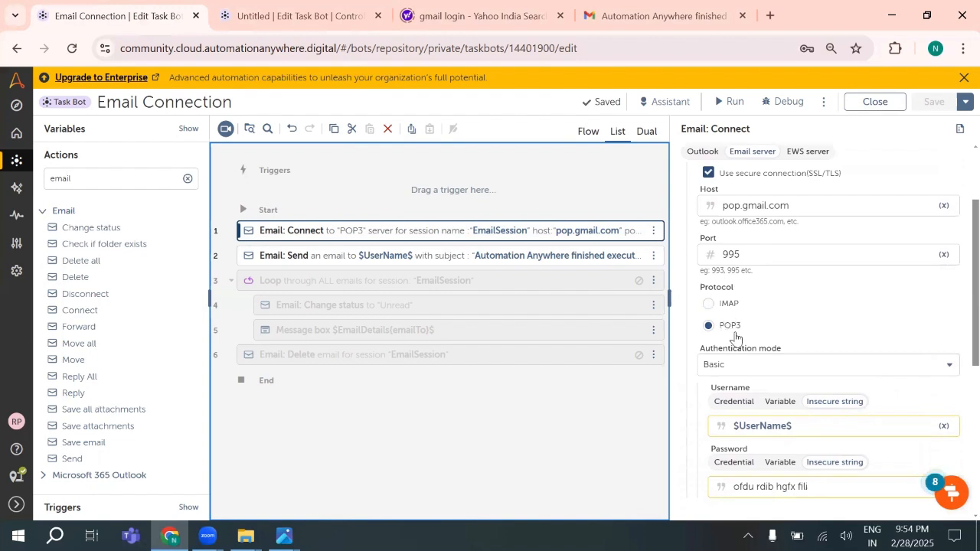
scroll(733, 310, up, 1)
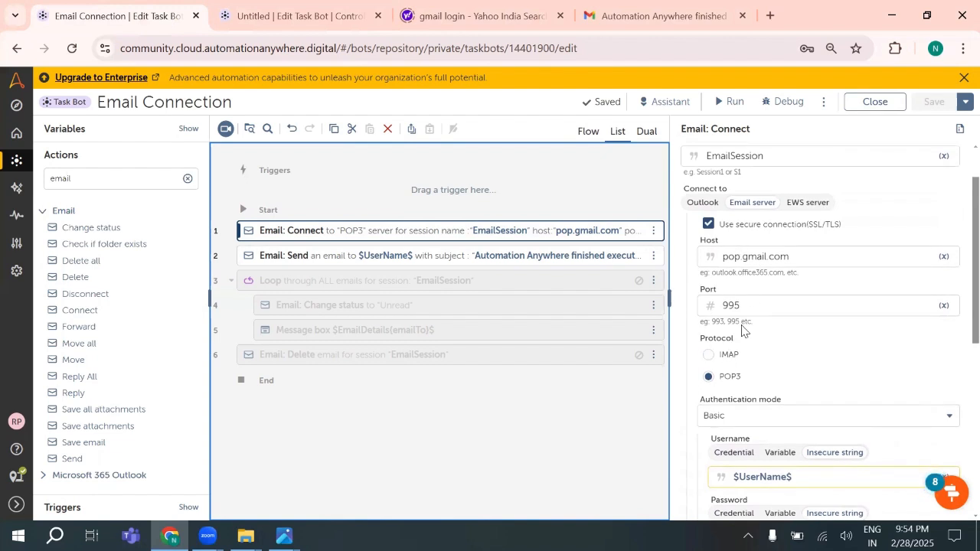
scroll(744, 315, down, 1)
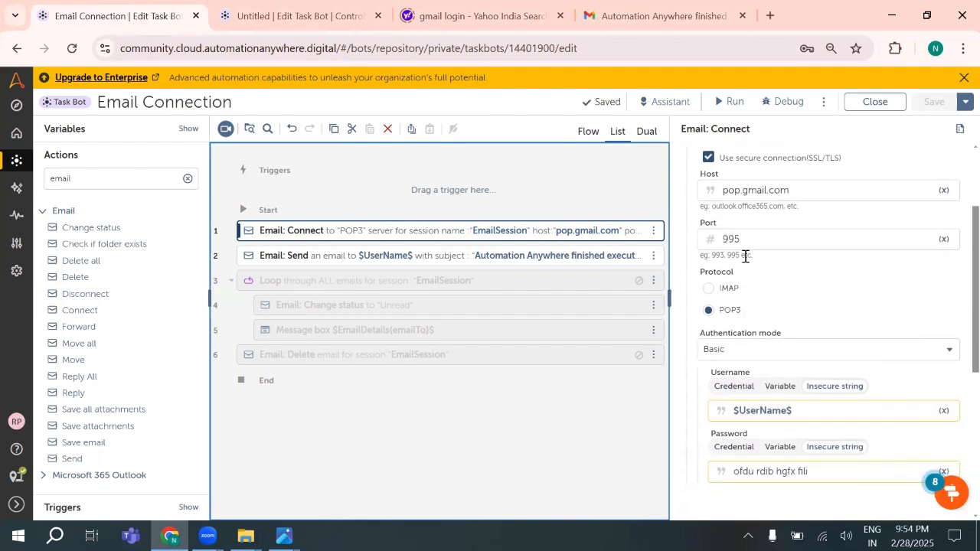
scroll(744, 256, down, 2)
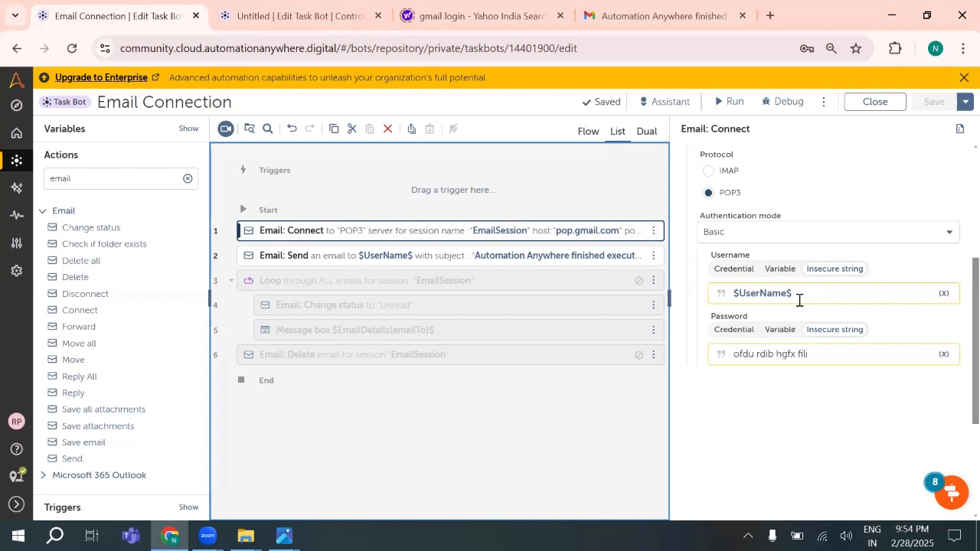
scroll(799, 300, up, 1)
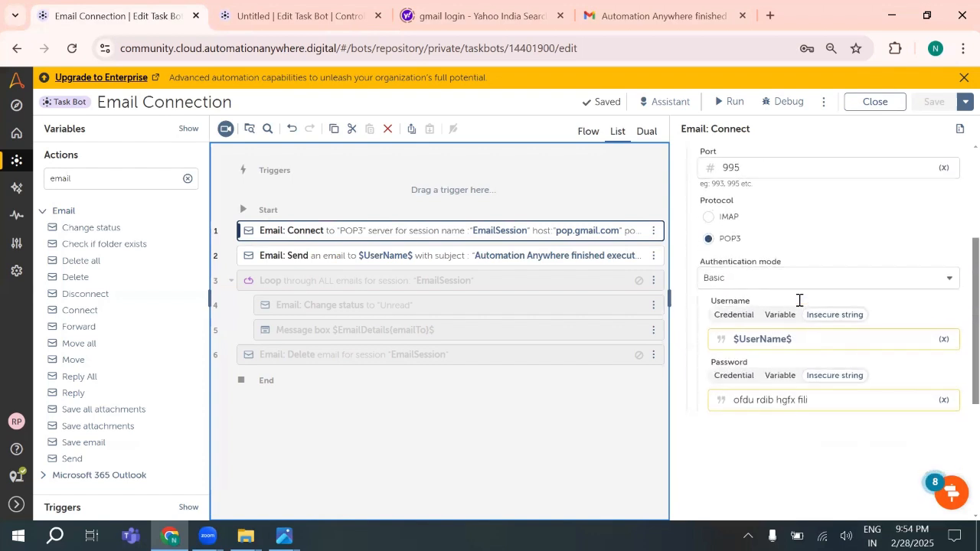
- Highlight the password entry in Email: Connect, clear the selection, and examine how the login fields relate to the server settings
double_click(804, 400)
drag(780, 399, 726, 404)
click(747, 461)
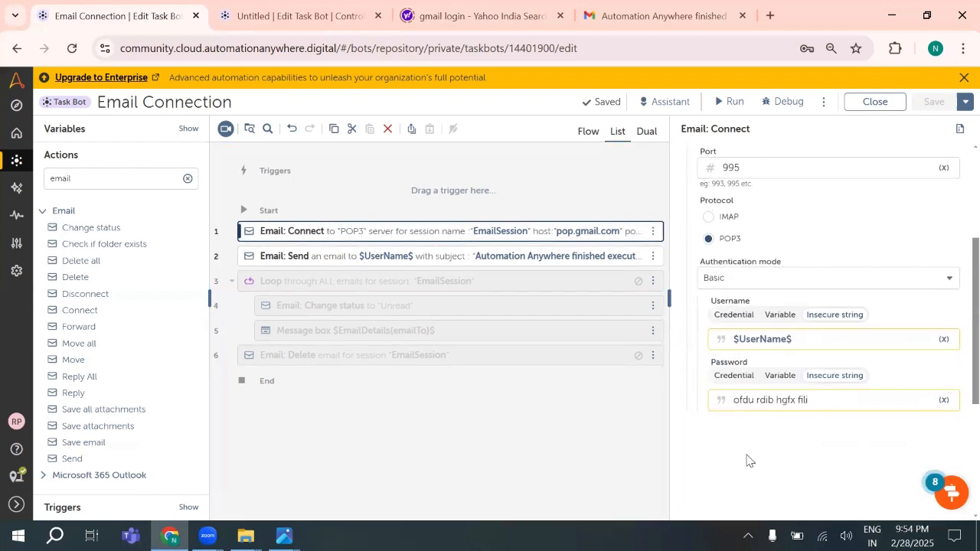
scroll(748, 461, up, 2)
scroll(748, 459, up, 1)
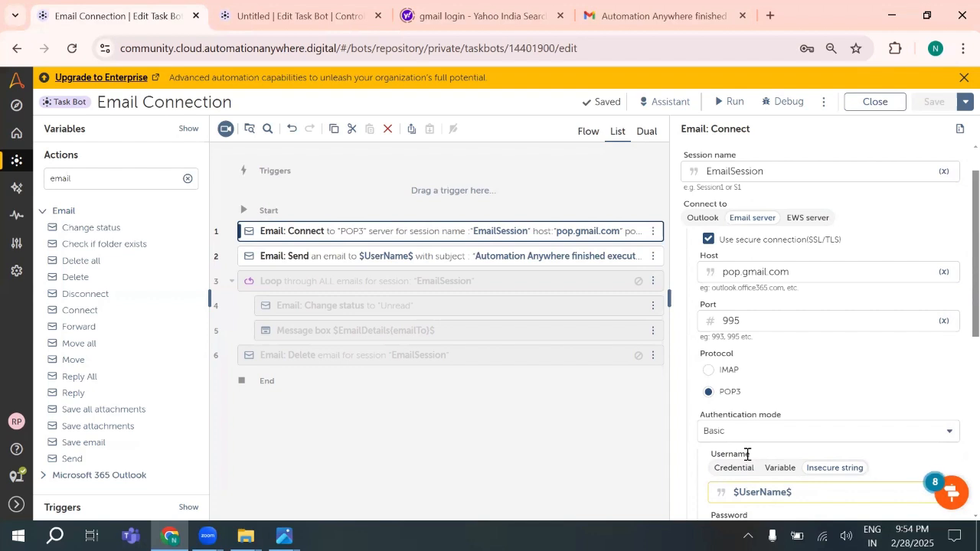
scroll(792, 476, down, 5)
scroll(792, 476, up, 3)
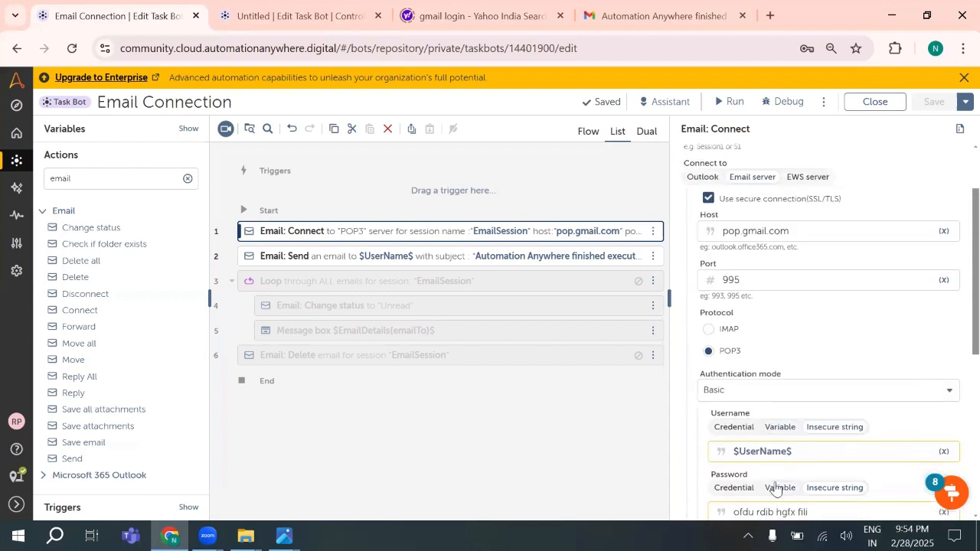
scroll(793, 503, down, 4)
scroll(761, 458, up, 3)
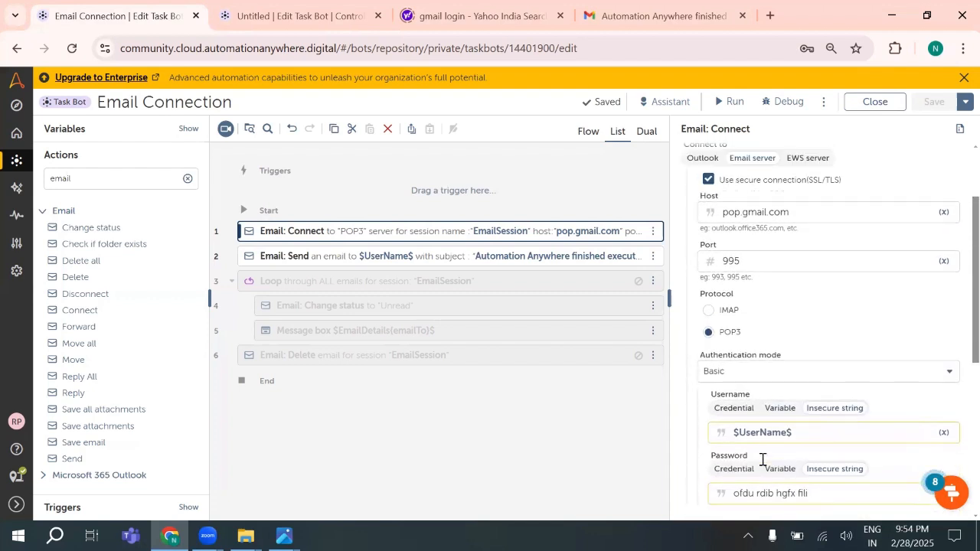
scroll(762, 459, up, 3)
scroll(762, 460, down, 2)
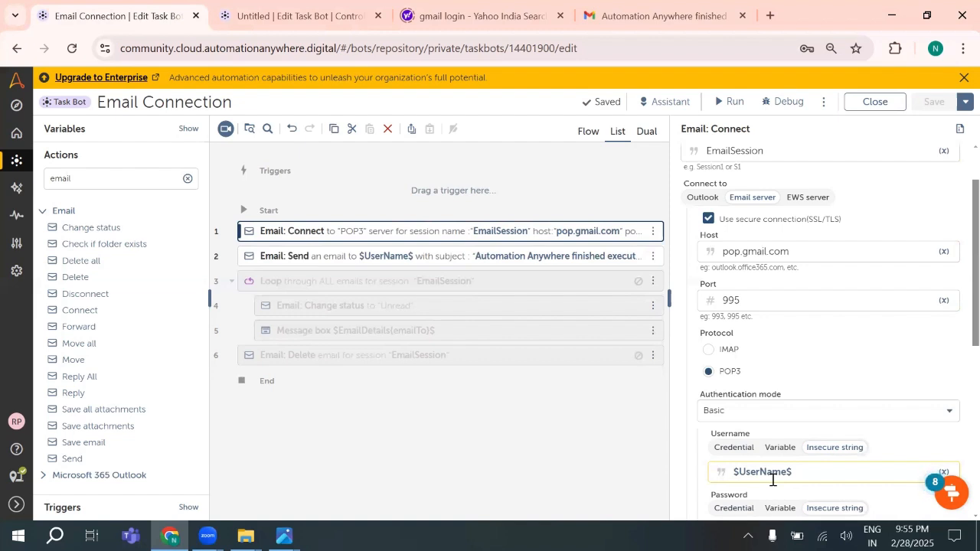
- Review the Email: Connect settings from session name and secure connection through host, port, protocol and authentication to the username and password fields
scroll(745, 357, down, 1)
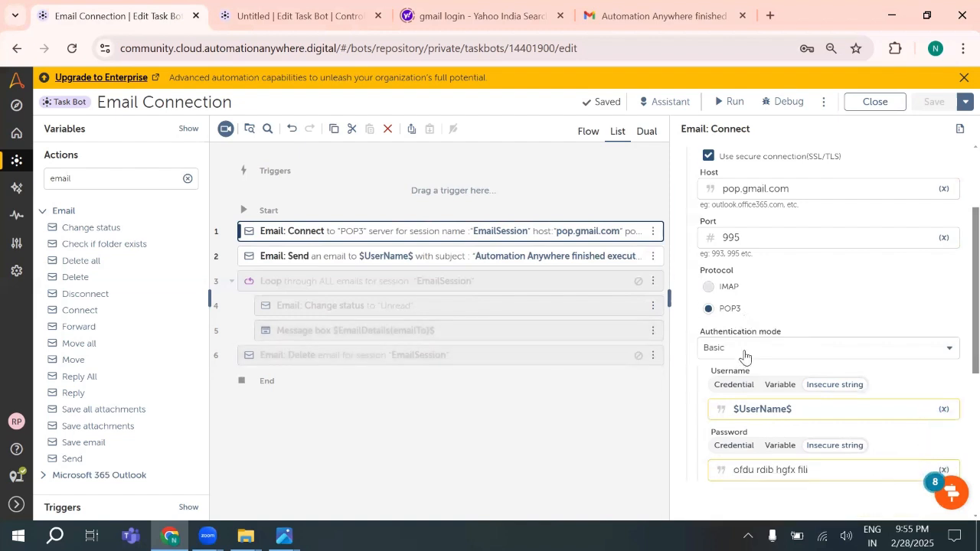
scroll(745, 357, up, 2)
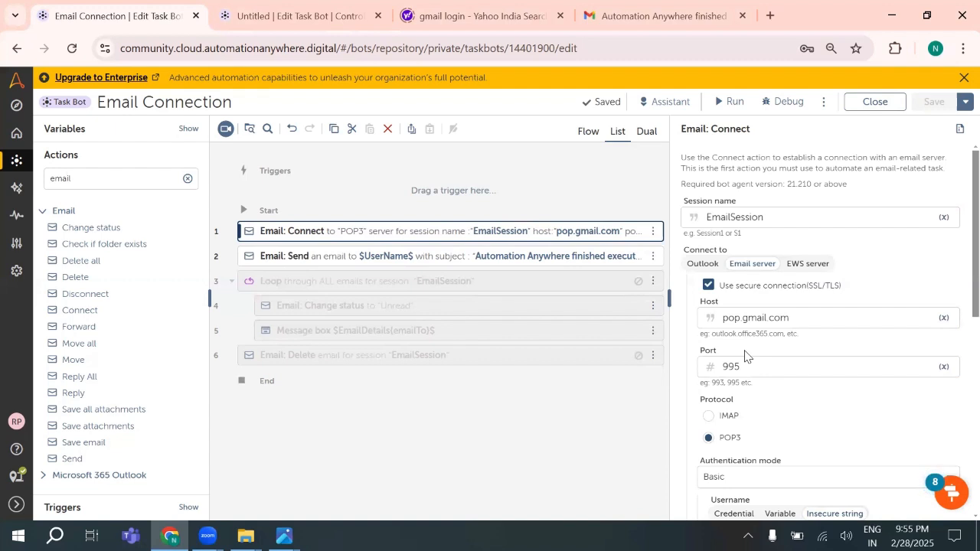
scroll(773, 412, down, 1)
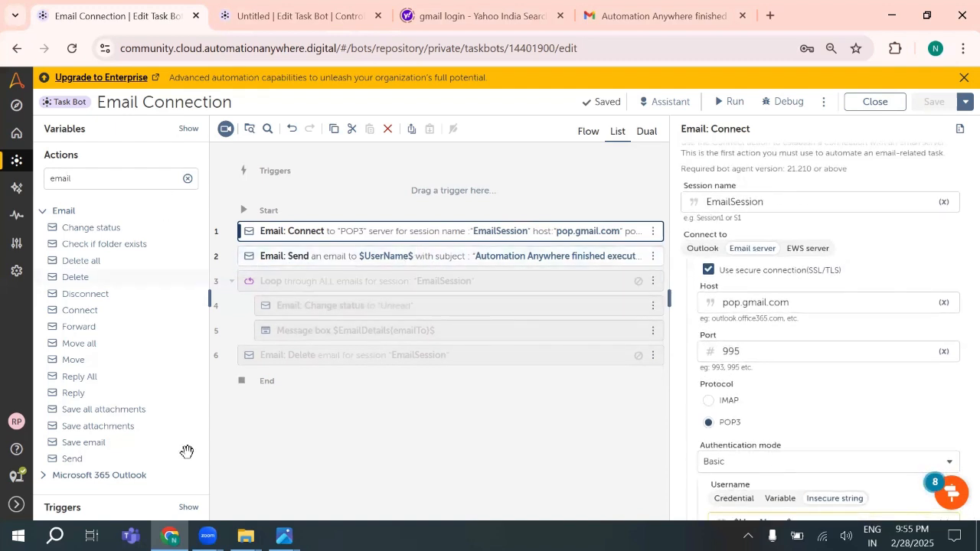
scroll(771, 435, down, 2)
scroll(772, 437, up, 3)
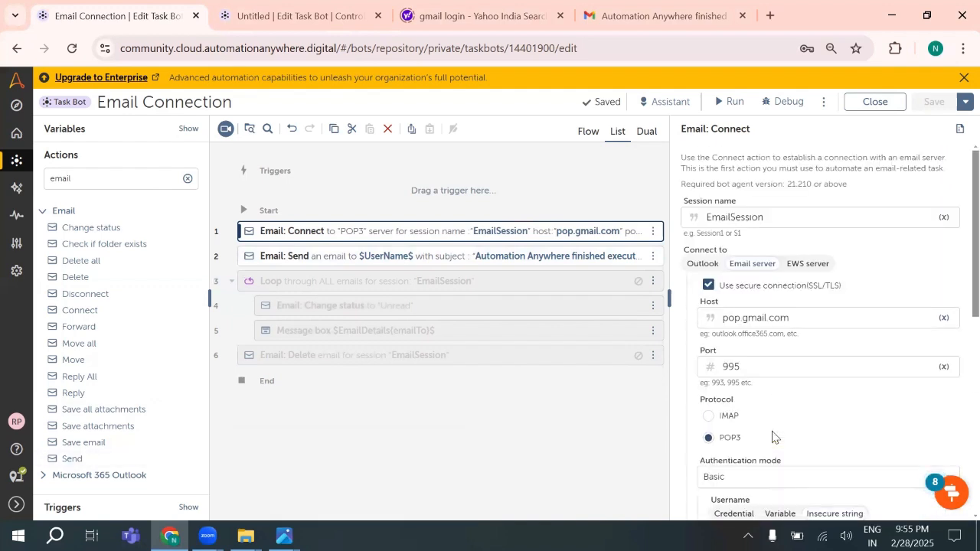
scroll(774, 440, down, 3)
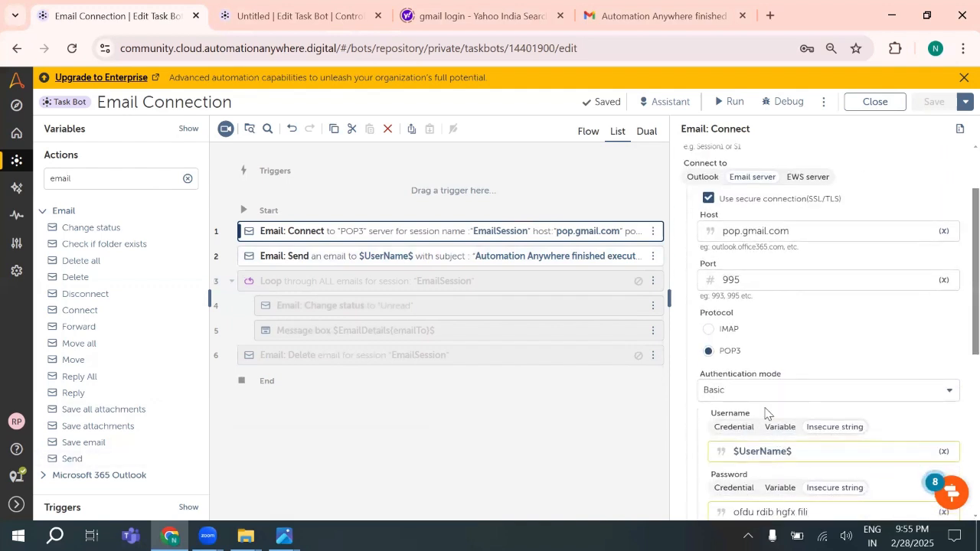
scroll(768, 417, up, 2)
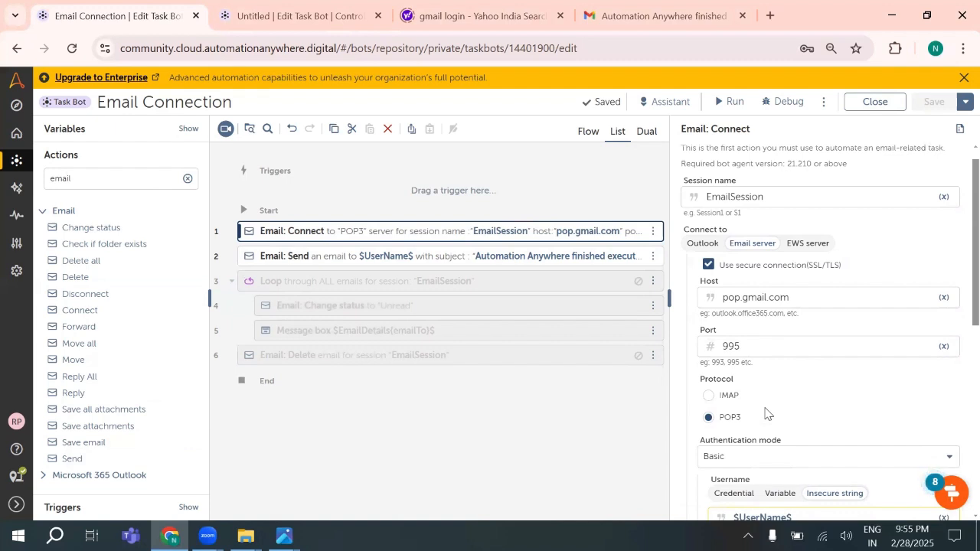
scroll(768, 413, down, 3)
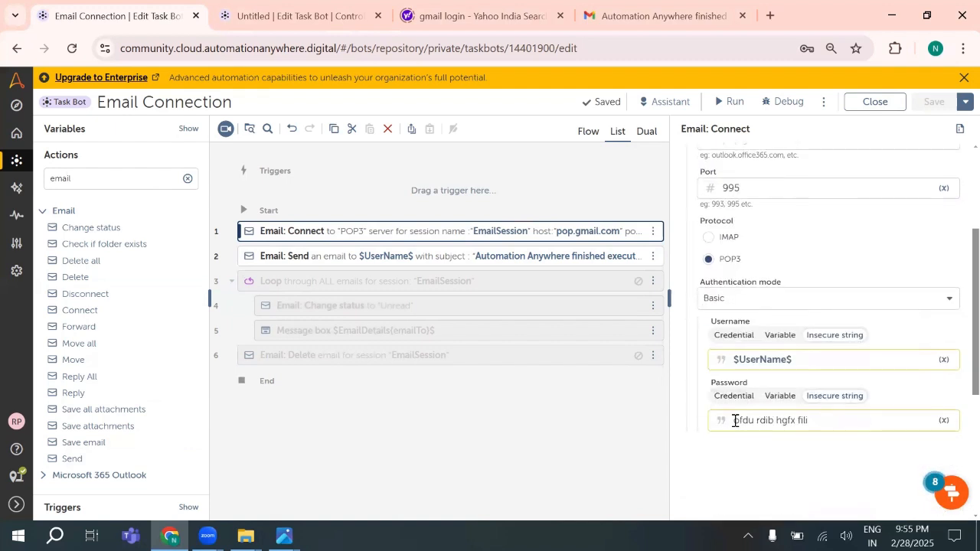
scroll(687, 441, up, 1)
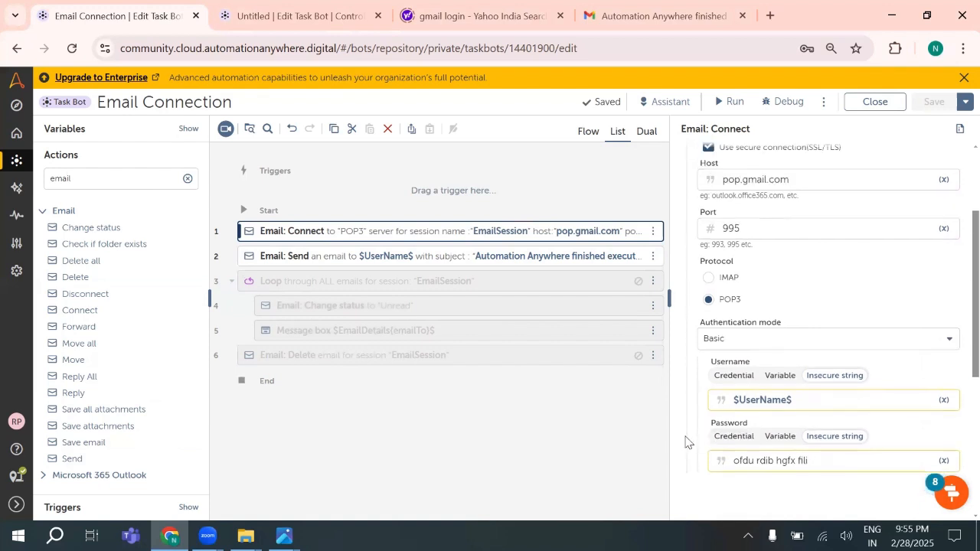
scroll(735, 429, up, 3)
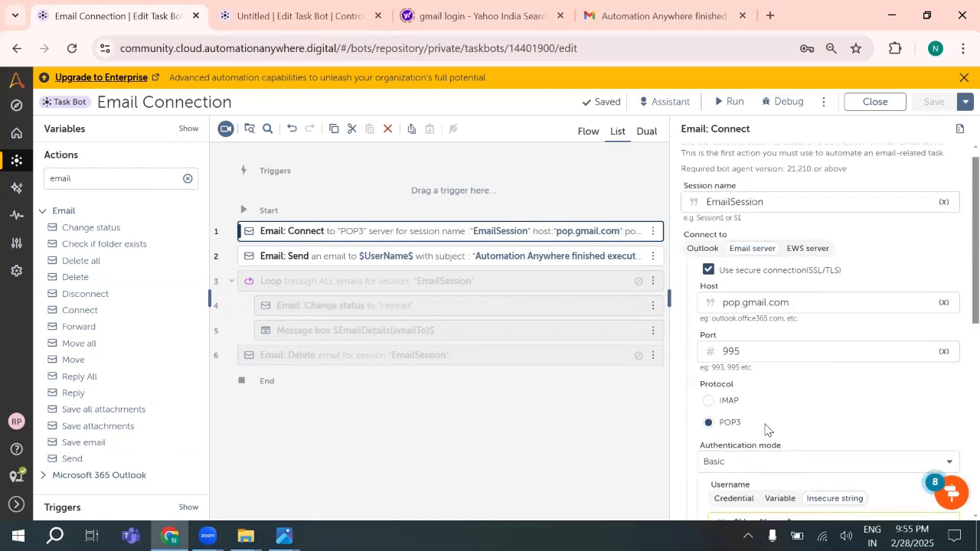
scroll(767, 429, down, 1)
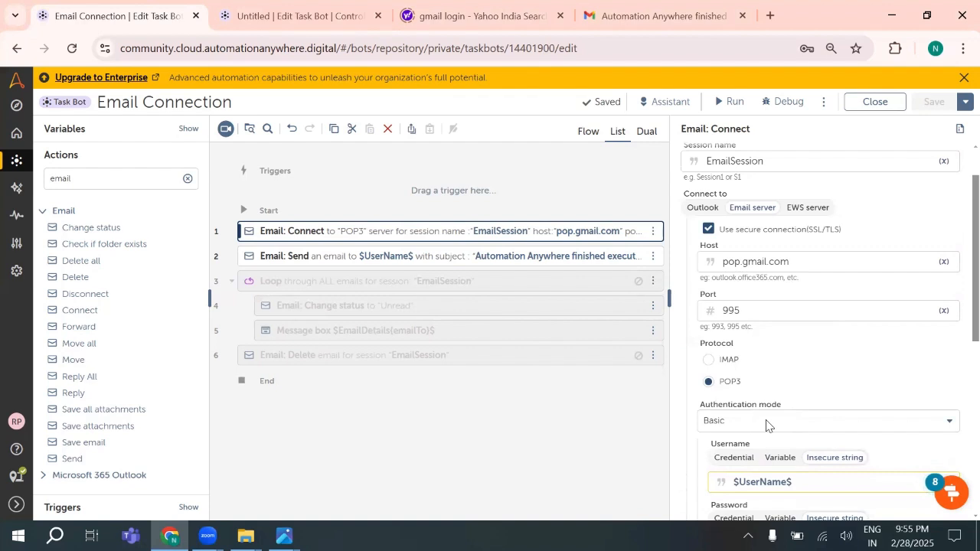
scroll(773, 459, up, 1)
scroll(806, 507, down, 2)
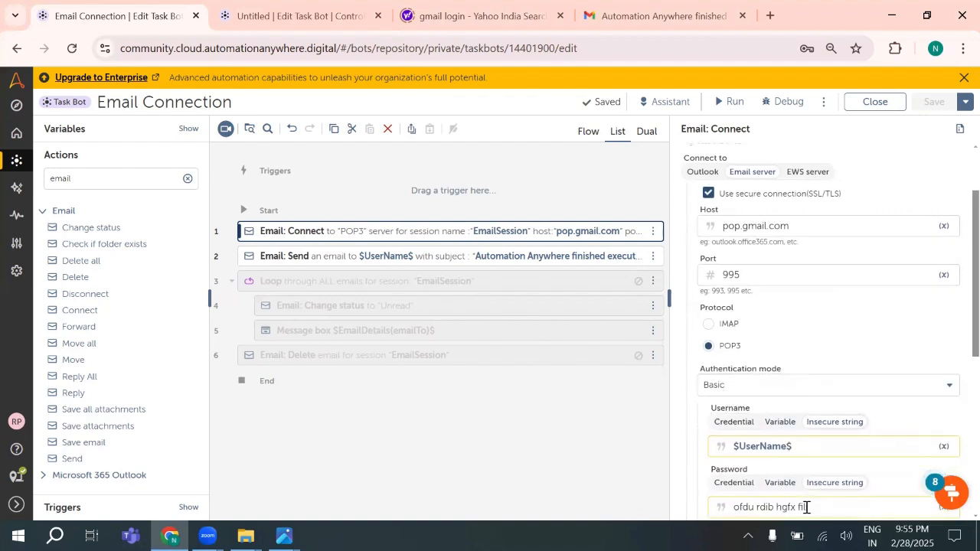
scroll(804, 463, up, 1)
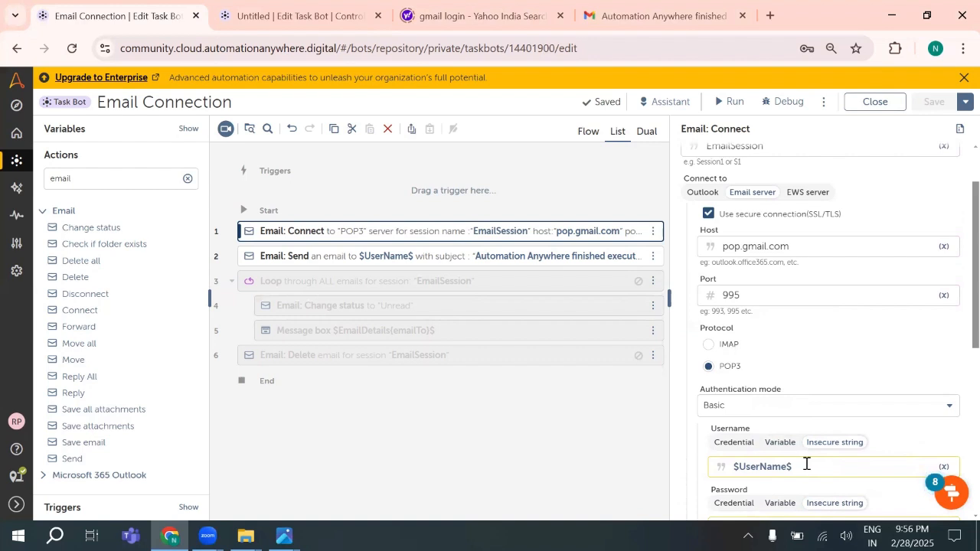
scroll(806, 464, up, 2)
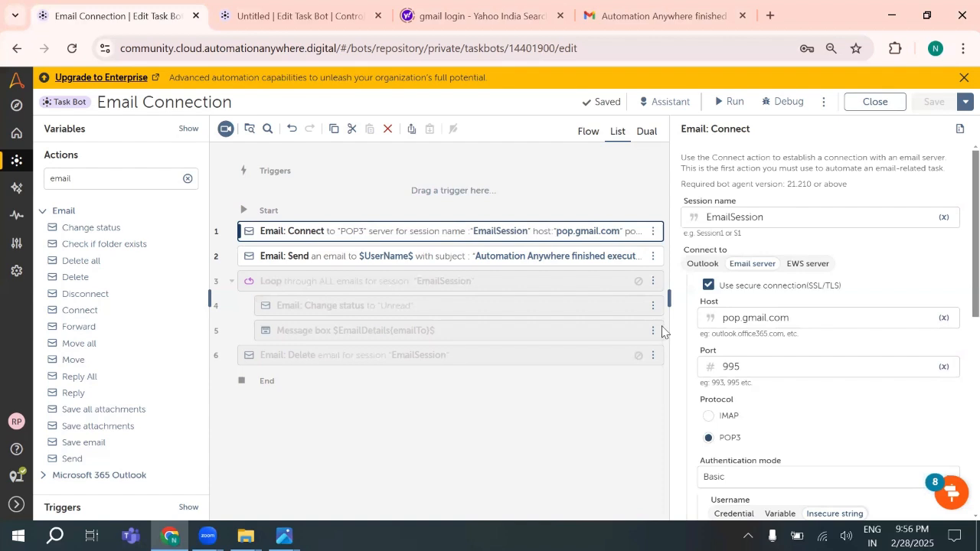
scroll(789, 401, down, 1)
scroll(787, 398, down, 5)
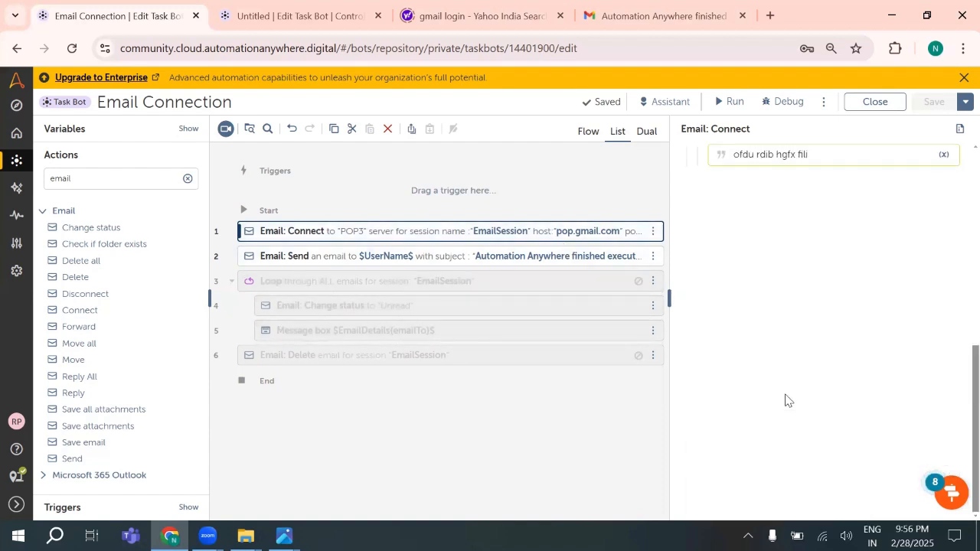
scroll(787, 399, up, 5)
scroll(775, 428, down, 2)
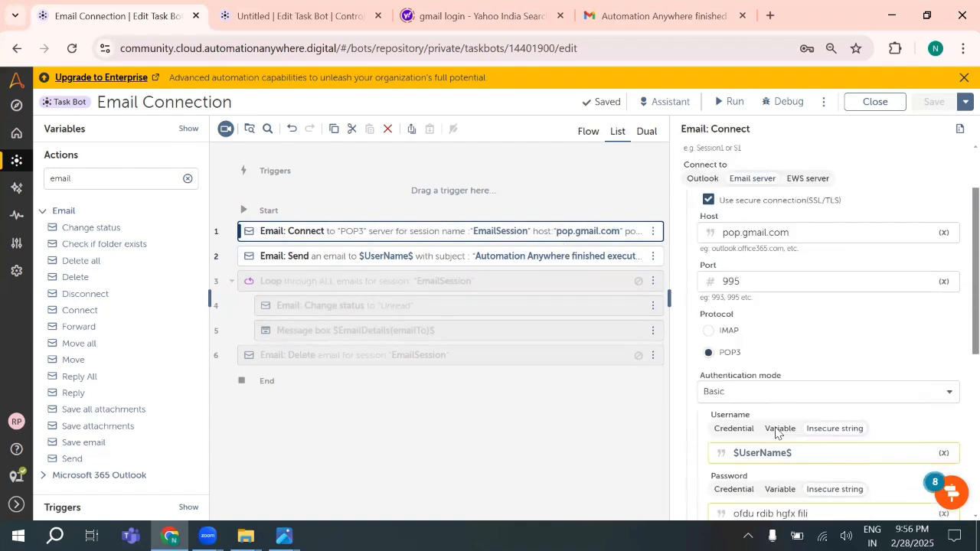
scroll(775, 428, up, 2)
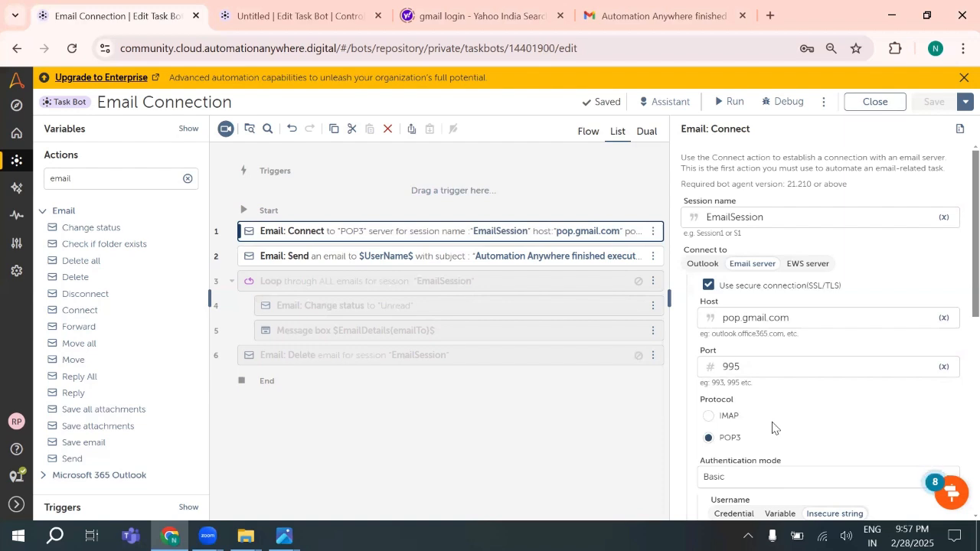
scroll(773, 428, down, 1)
scroll(773, 428, up, 1)
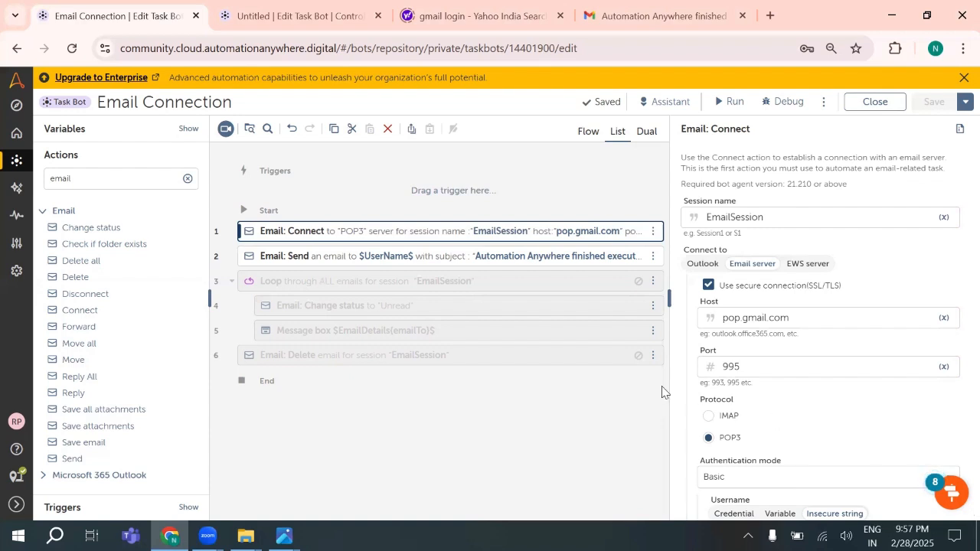
- Open the Email: Send action and examine its To, Cc and Bcc addresses, its full subject text and the attachment options
click(444, 265)
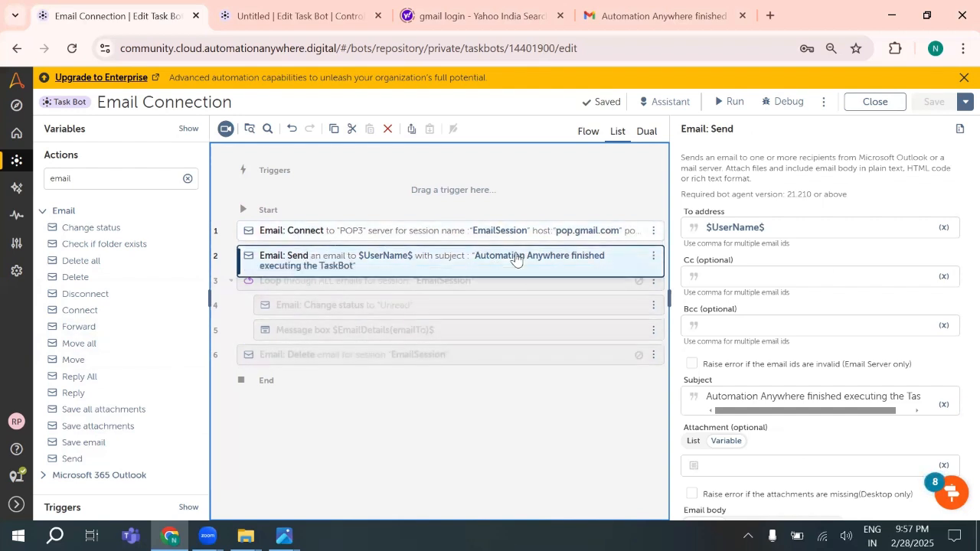
scroll(743, 283, down, 1)
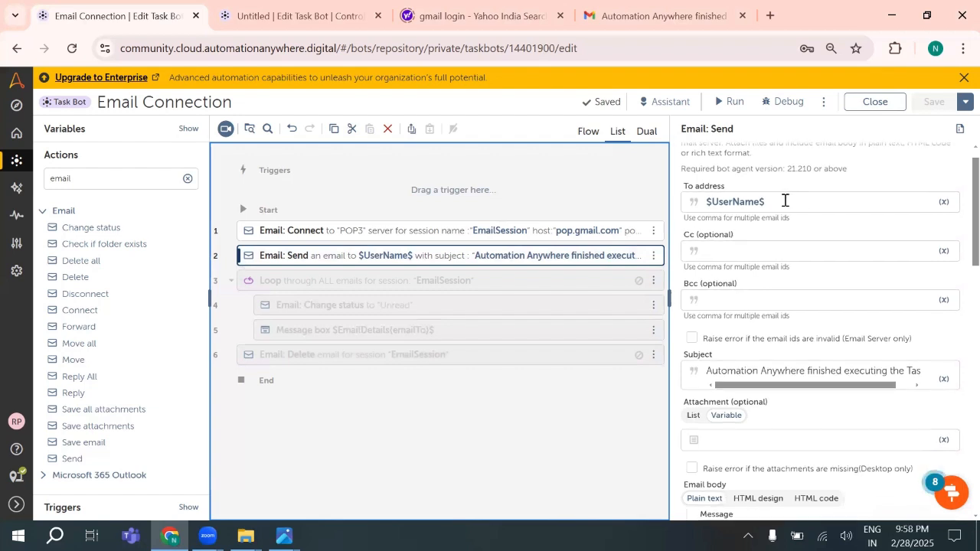
scroll(783, 230, down, 3)
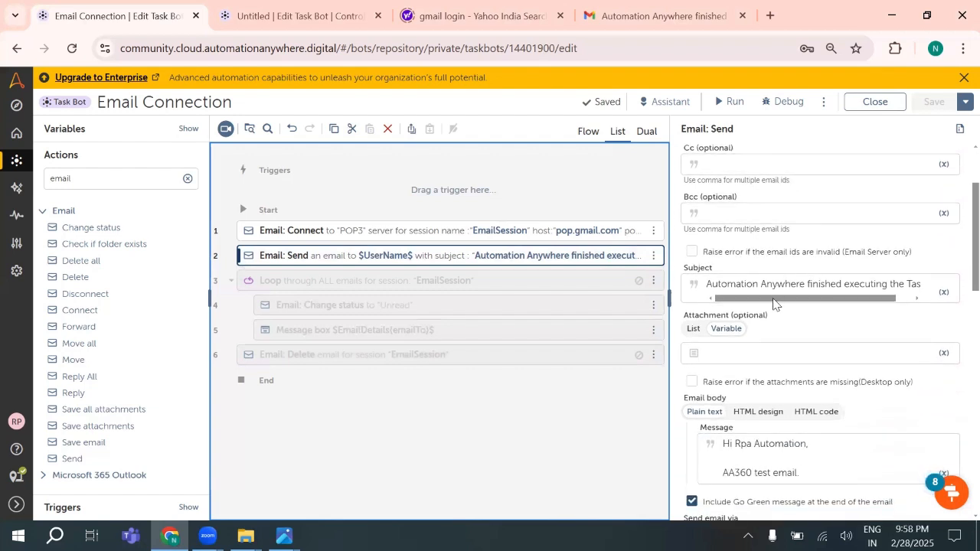
scroll(796, 300, up, 1)
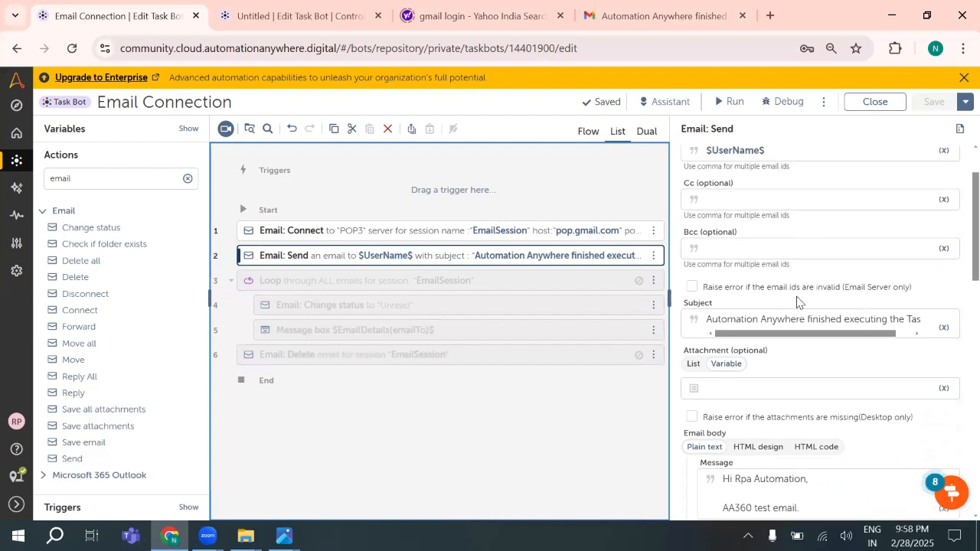
drag(831, 339, 846, 337)
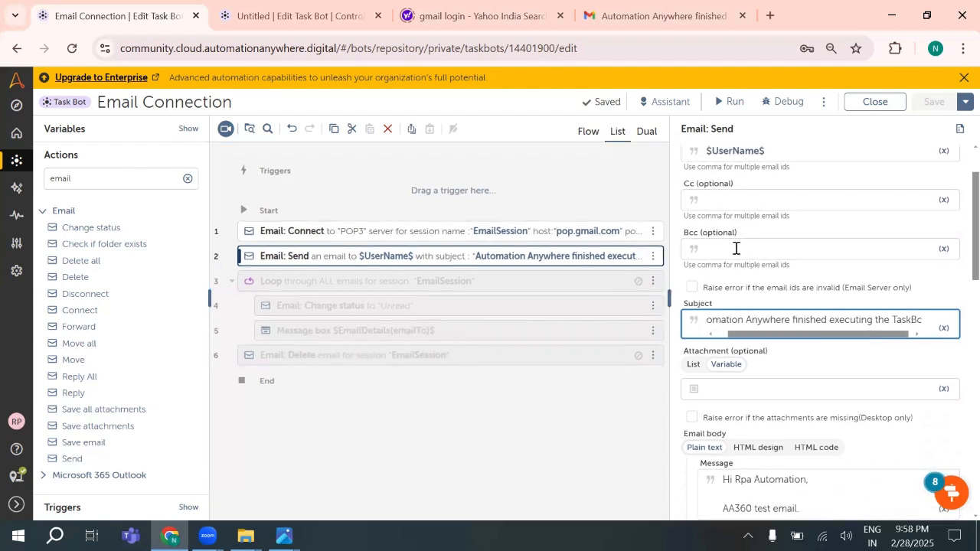
scroll(735, 247, up, 2)
scroll(722, 293, down, 5)
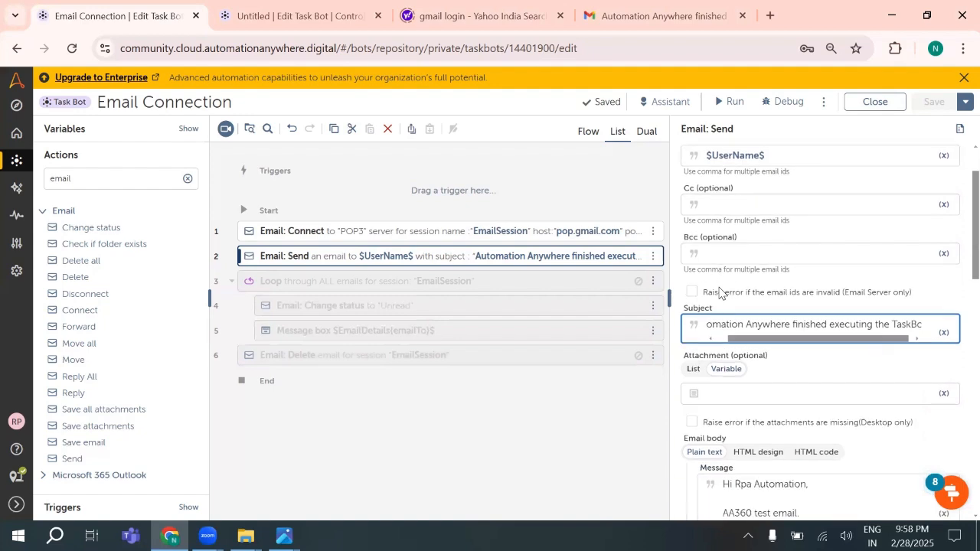
scroll(720, 290, up, 2)
scroll(718, 287, down, 4)
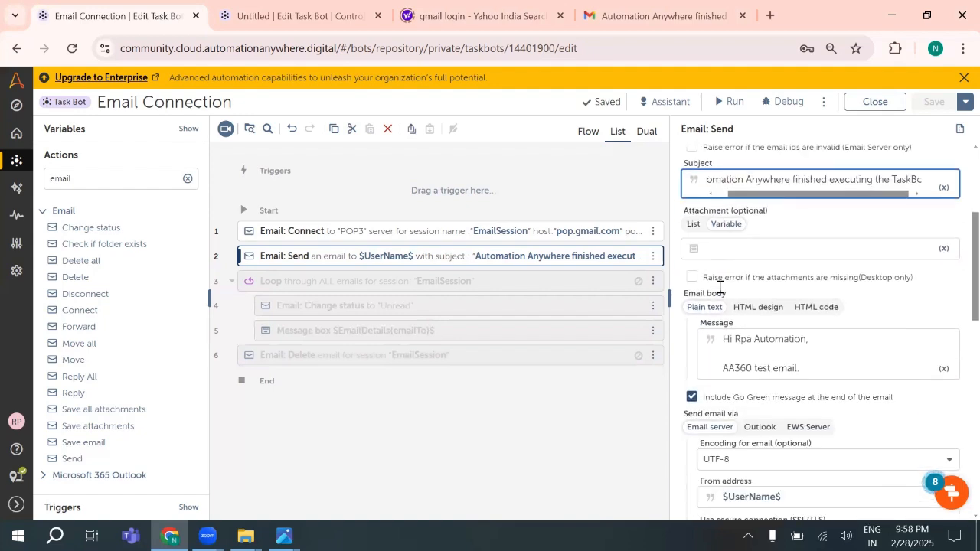
- Focus the empty attachment variable field in Email: Send, then examine the email body formats, message and Send email via choices
click(717, 240)
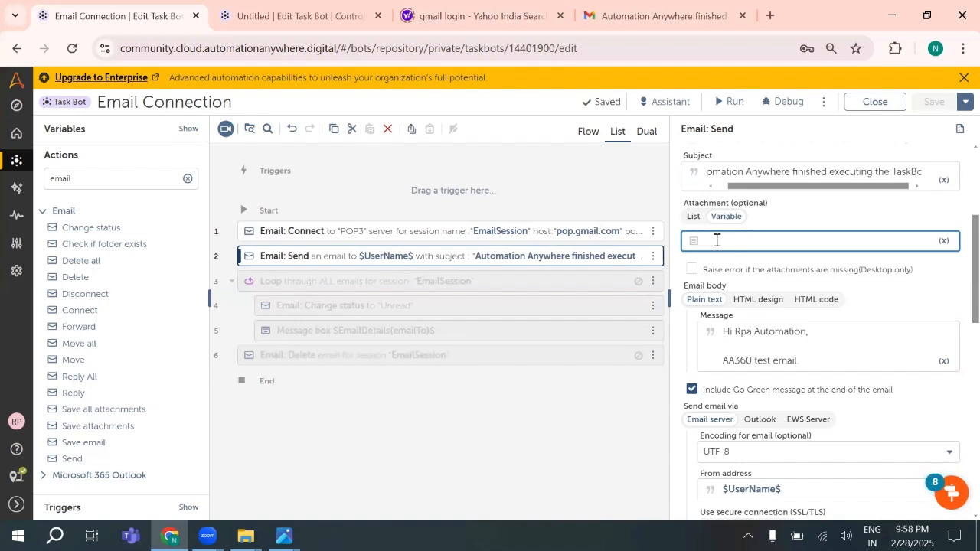
scroll(716, 237, down, 1)
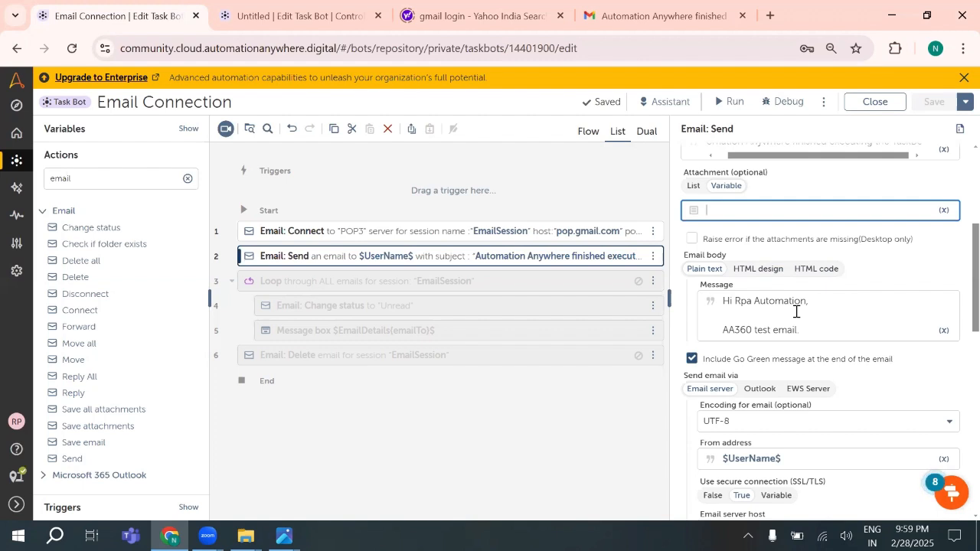
scroll(814, 321, down, 2)
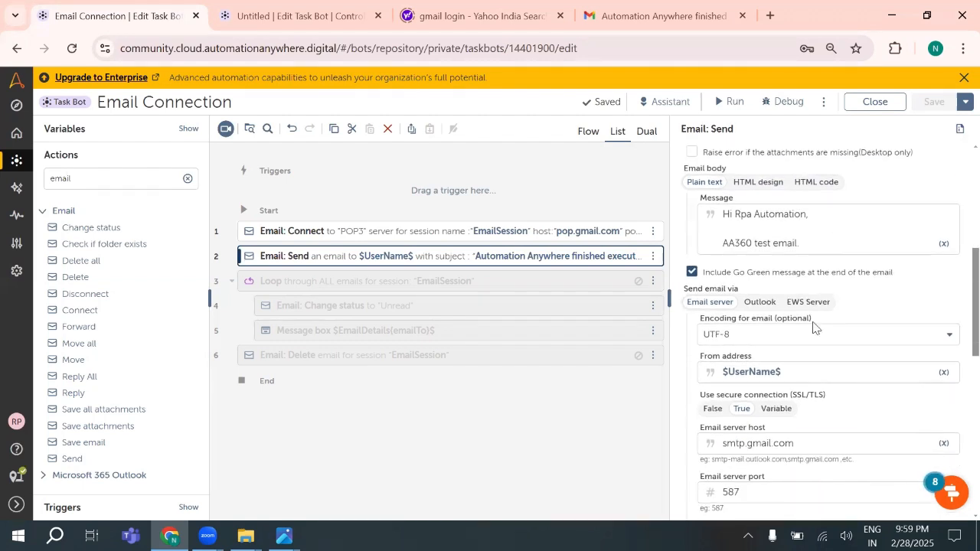
scroll(814, 326, down, 2)
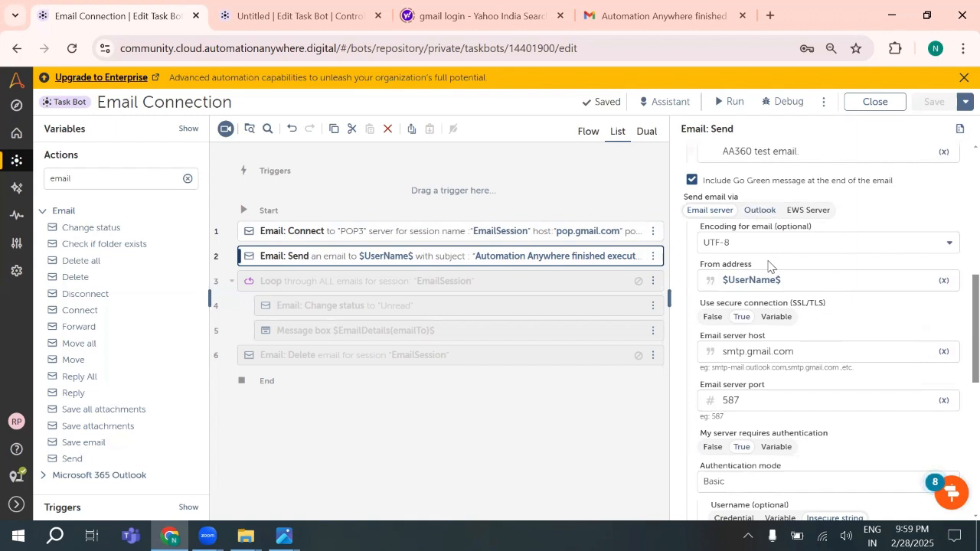
- Examine the sender address, secure connection, email server host and server port settings of Email: Send
scroll(745, 284, down, 1)
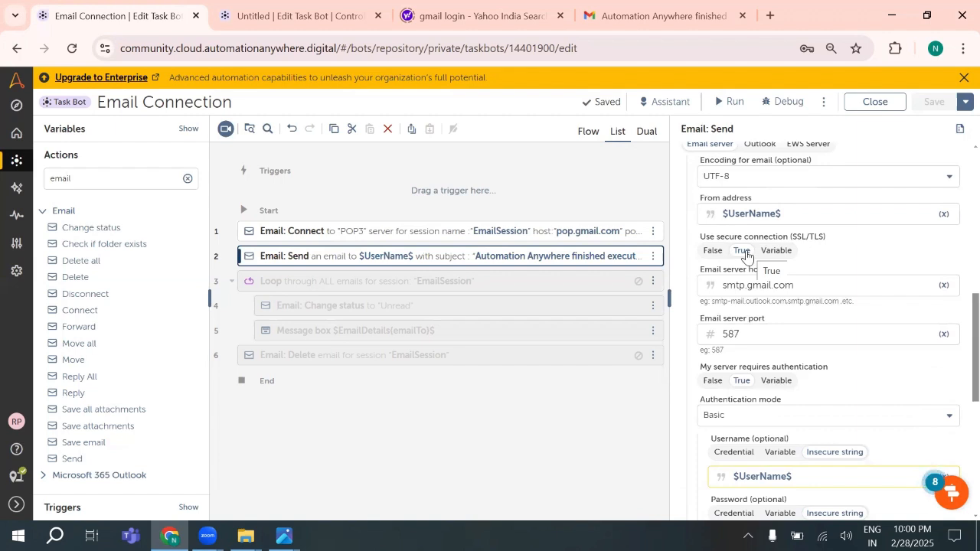
scroll(748, 255, down, 1)
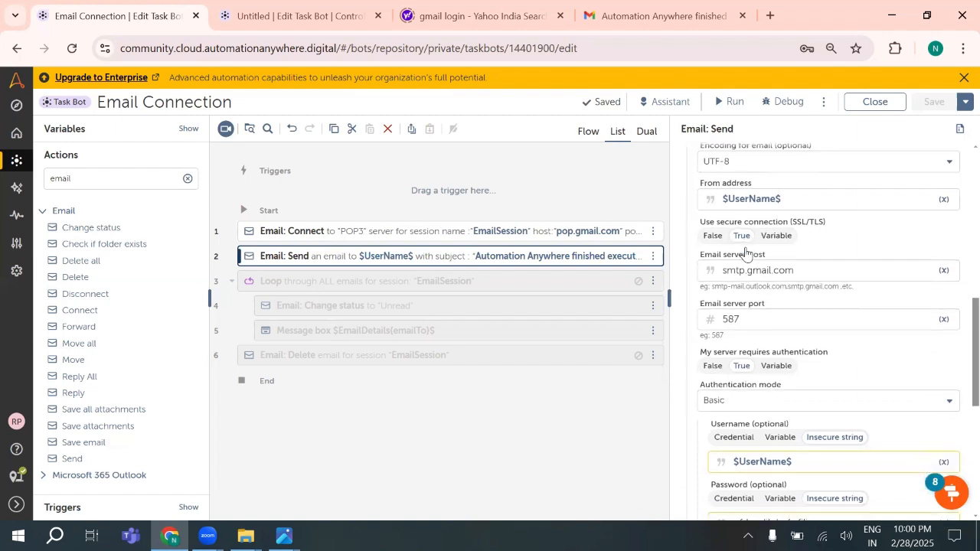
click(724, 240)
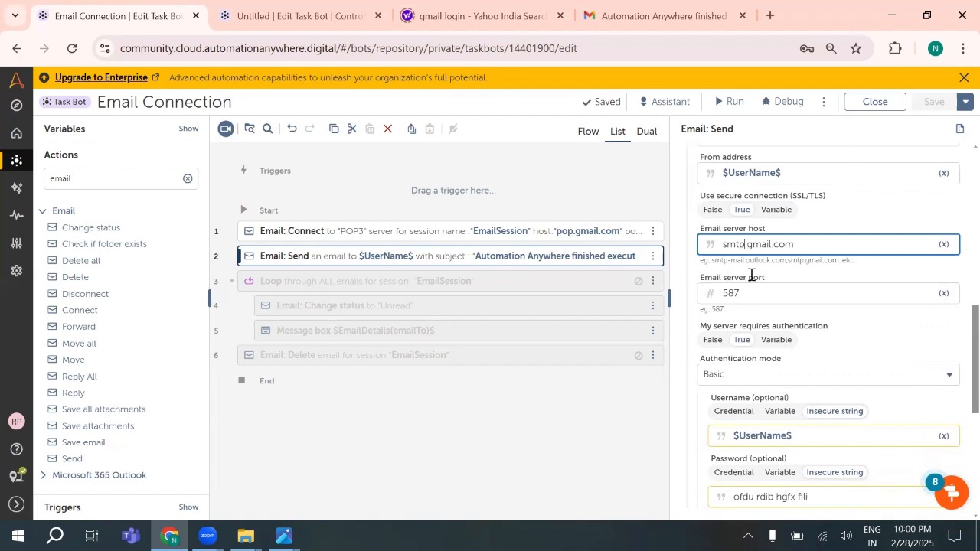
scroll(755, 285, down, 1)
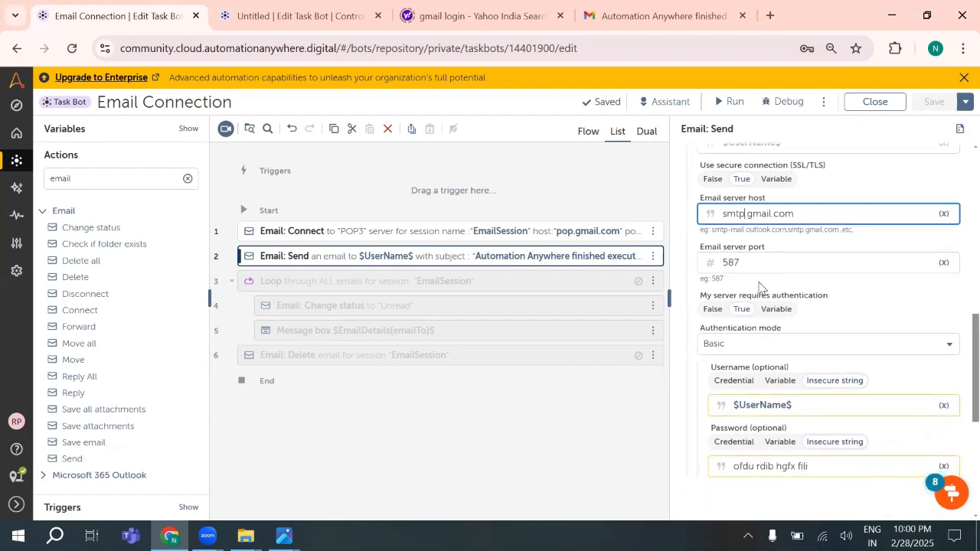
- Check the server authentication settings of Email: Send and highlight its username and password entries
scroll(750, 296, down, 2)
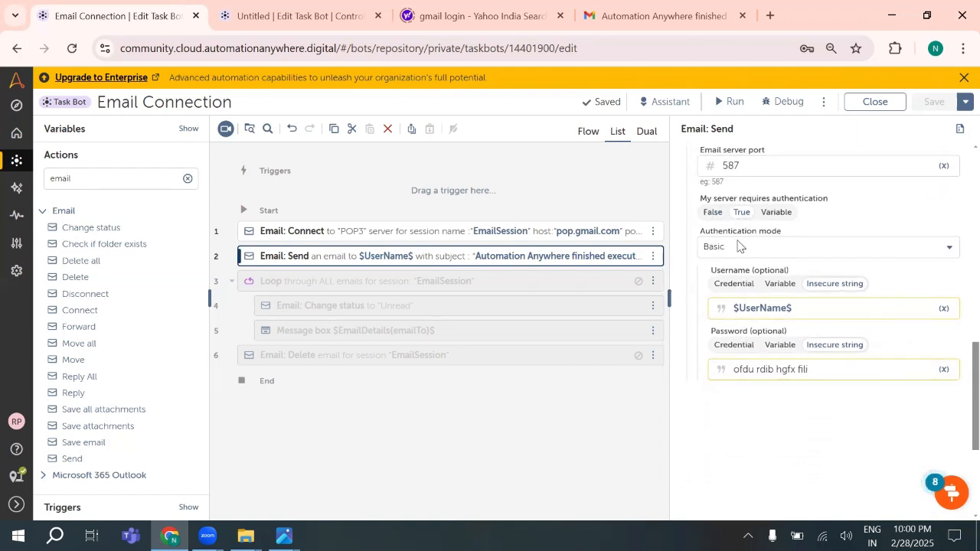
scroll(740, 245, down, 1)
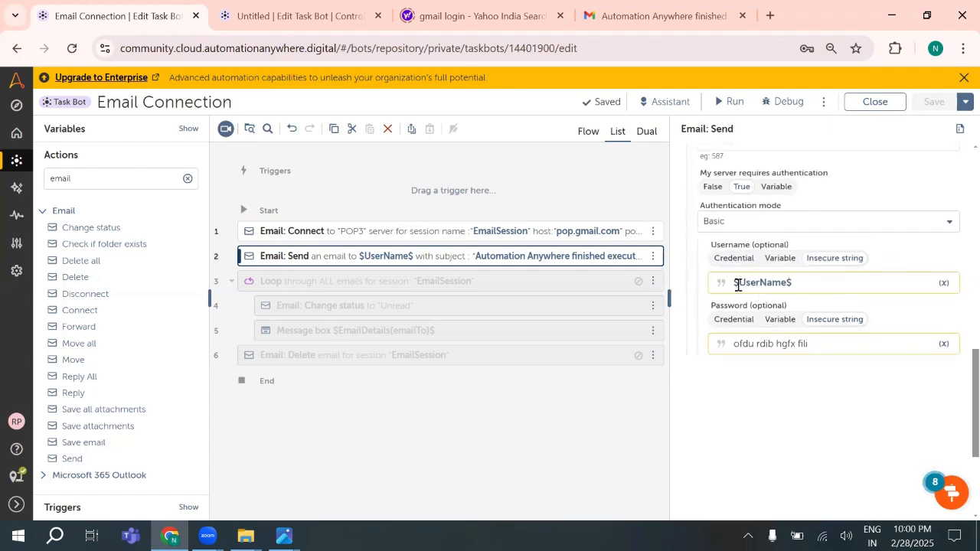
drag(816, 280, 715, 304)
drag(816, 343, 723, 363)
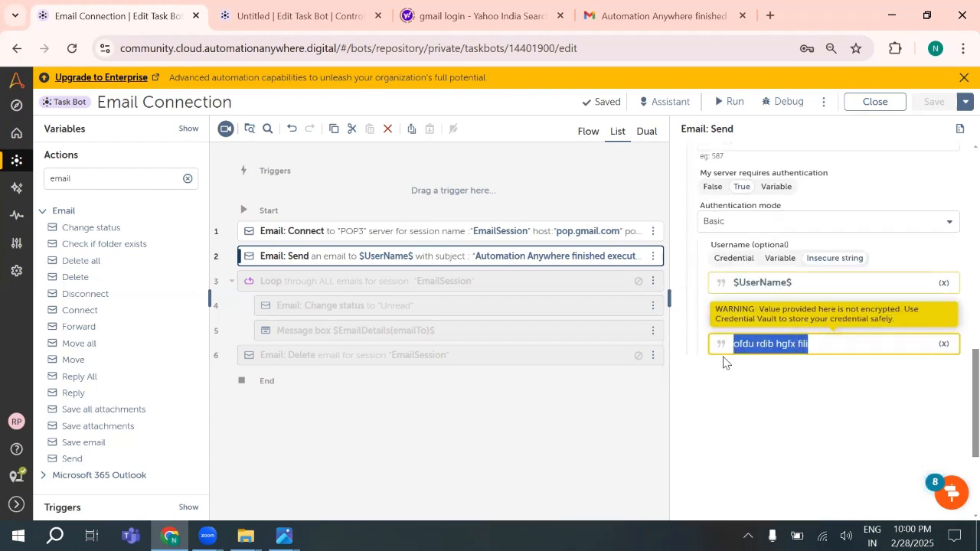
- Review the sender address, secure connection, server host, server port and authentication settings of Email: Send once more
scroll(723, 359, up, 3)
scroll(723, 359, down, 3)
scroll(723, 363, up, 2)
scroll(842, 467, up, 2)
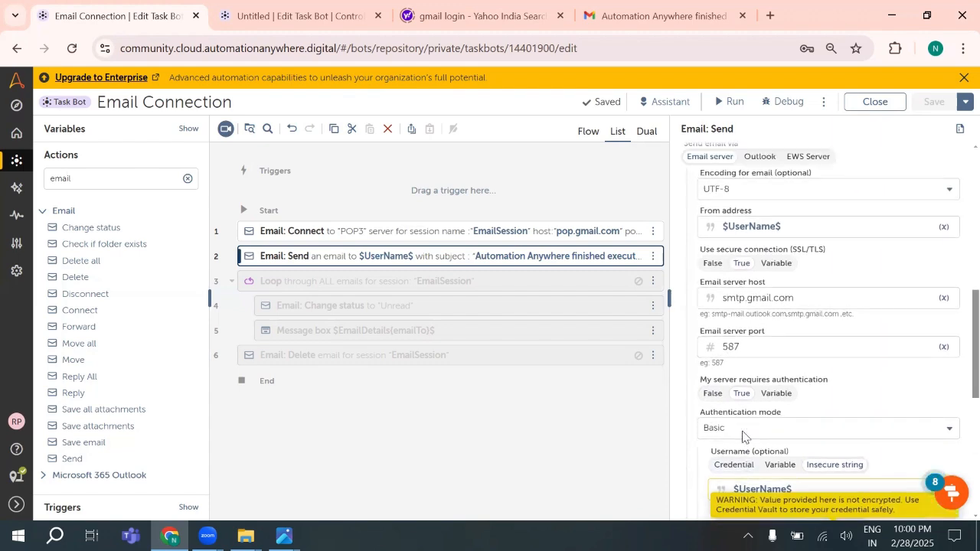
scroll(743, 436, down, 2)
scroll(746, 437, up, 3)
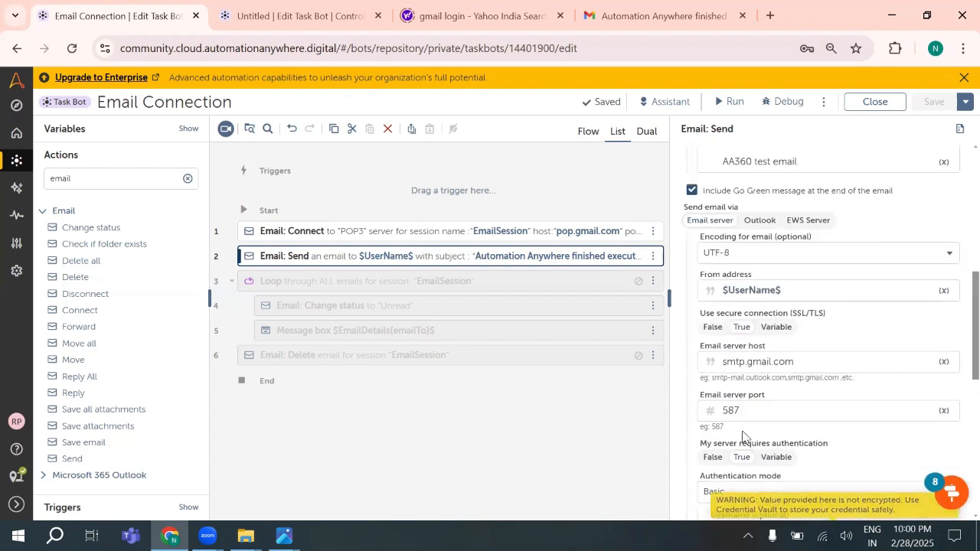
scroll(755, 379, down, 1)
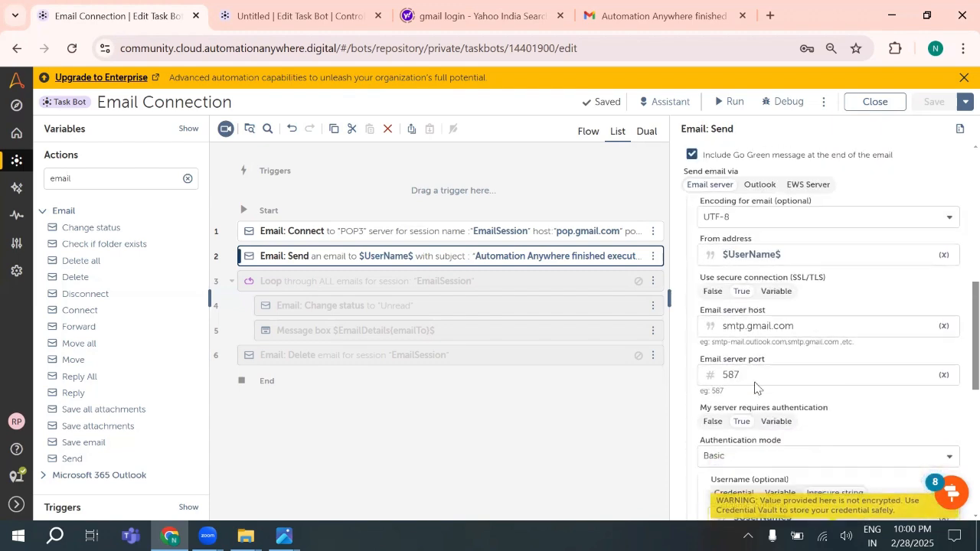
- Recheck the message, attachment, subject and recipient fields of Email: Send, along with its username and password entries
scroll(755, 386, up, 3)
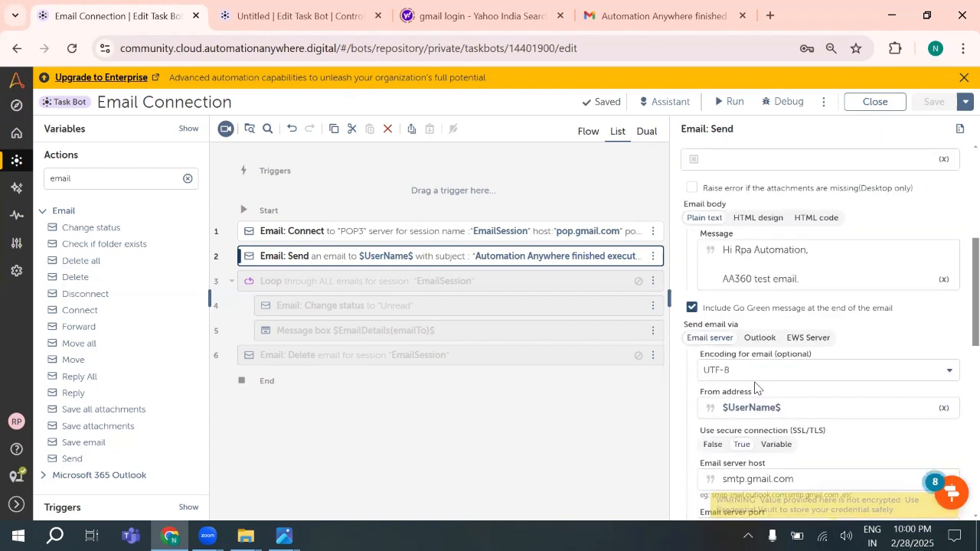
scroll(755, 386, up, 3)
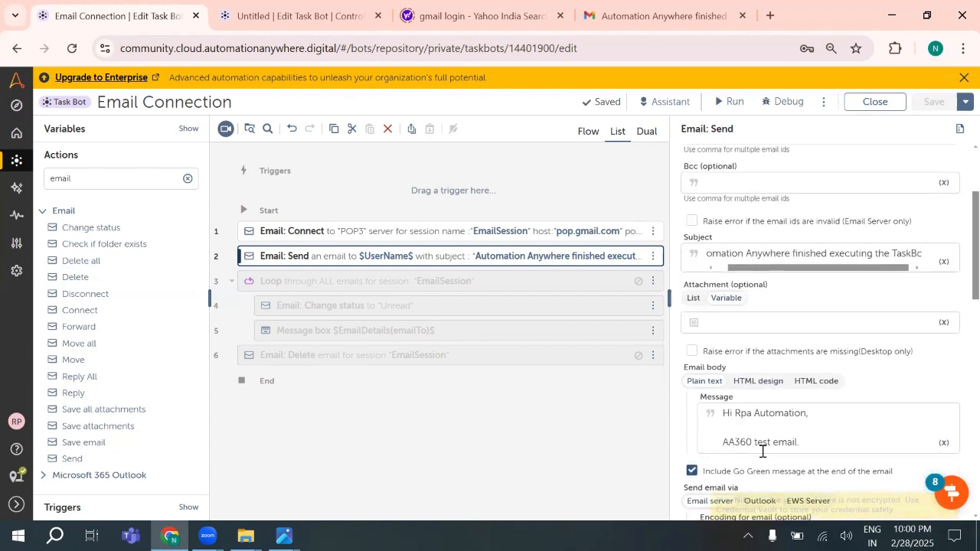
scroll(761, 451, up, 2)
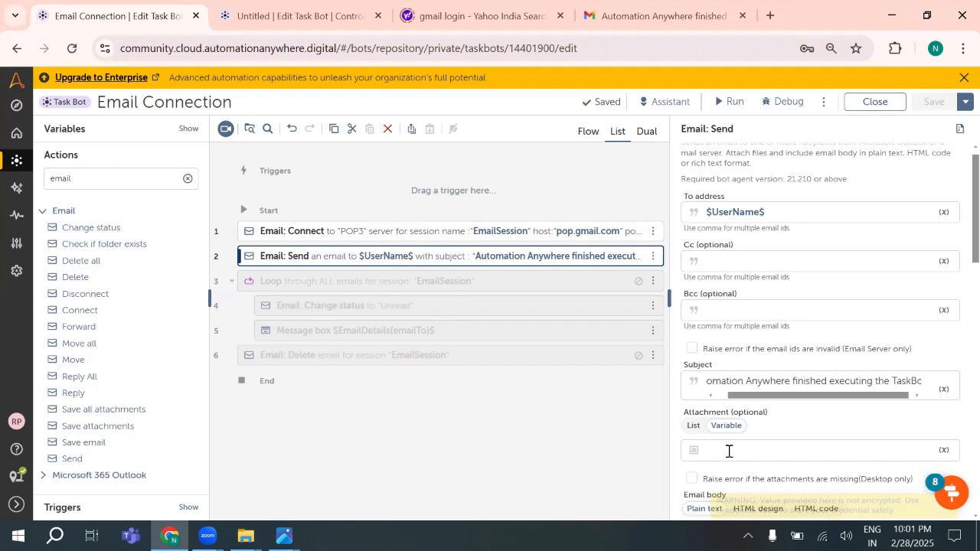
scroll(727, 452, down, 5)
scroll(728, 452, down, 2)
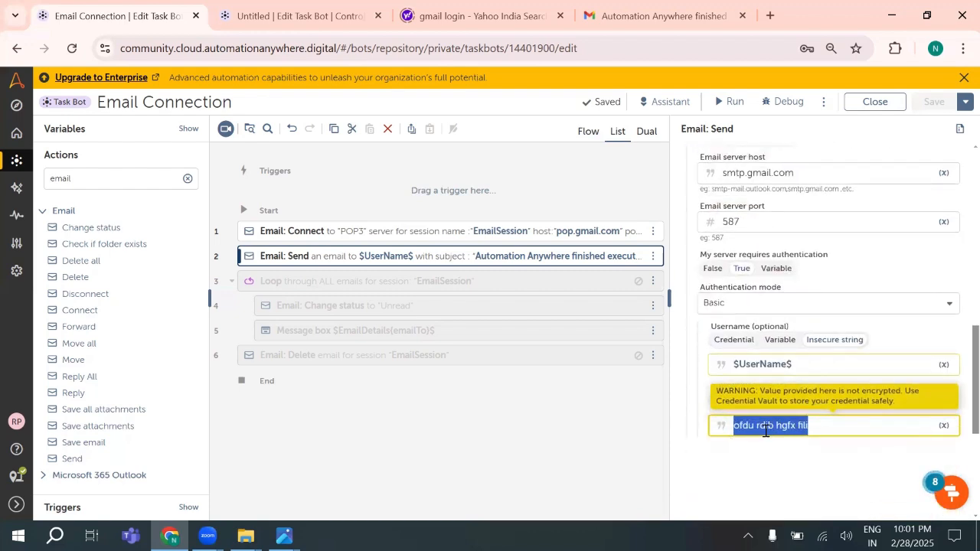
scroll(746, 438, up, 3)
scroll(746, 438, up, 6)
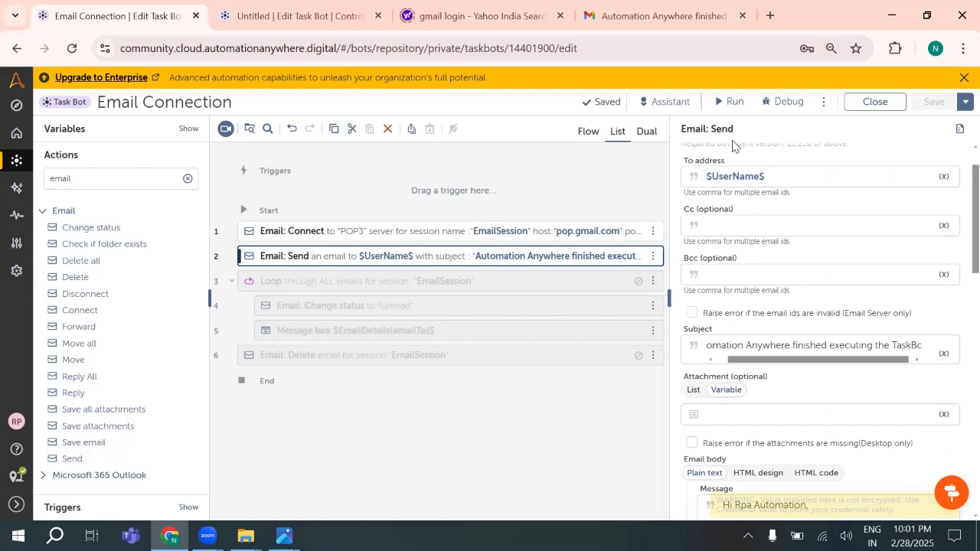
- Run the bot, check the newest "Automation Anywhere finished executing the TaskBot" email in Gmail, and return to the bot editor to dismiss the run result
click(720, 103)
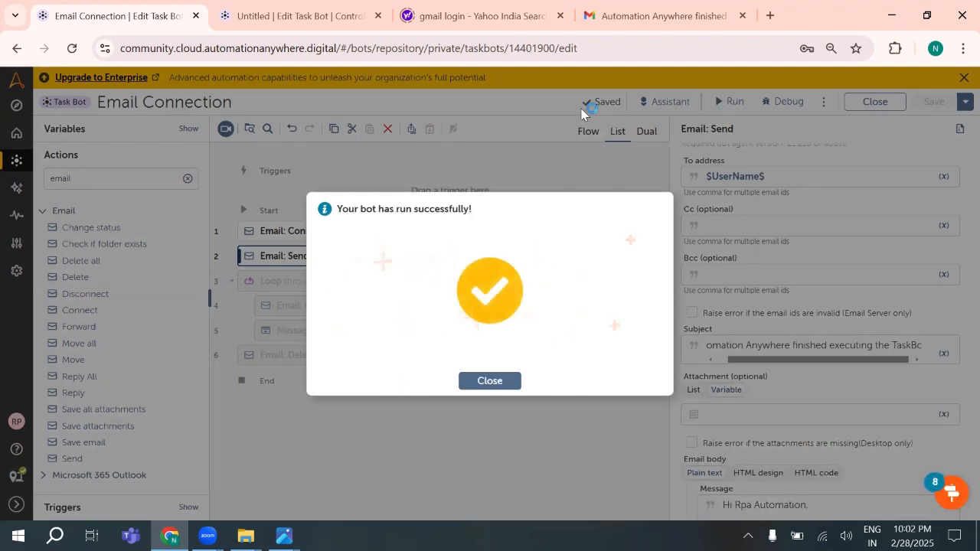
click(646, 17)
click(132, 193)
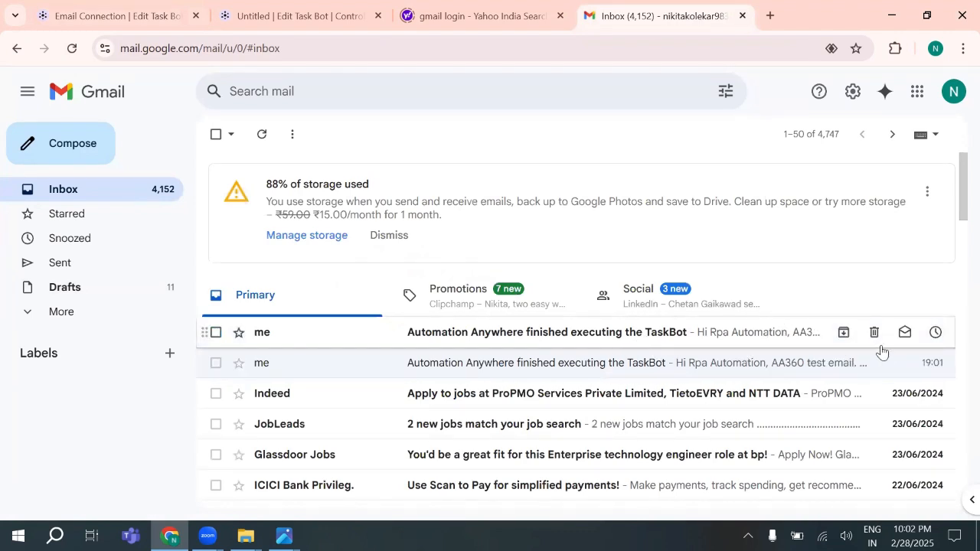
click(534, 332)
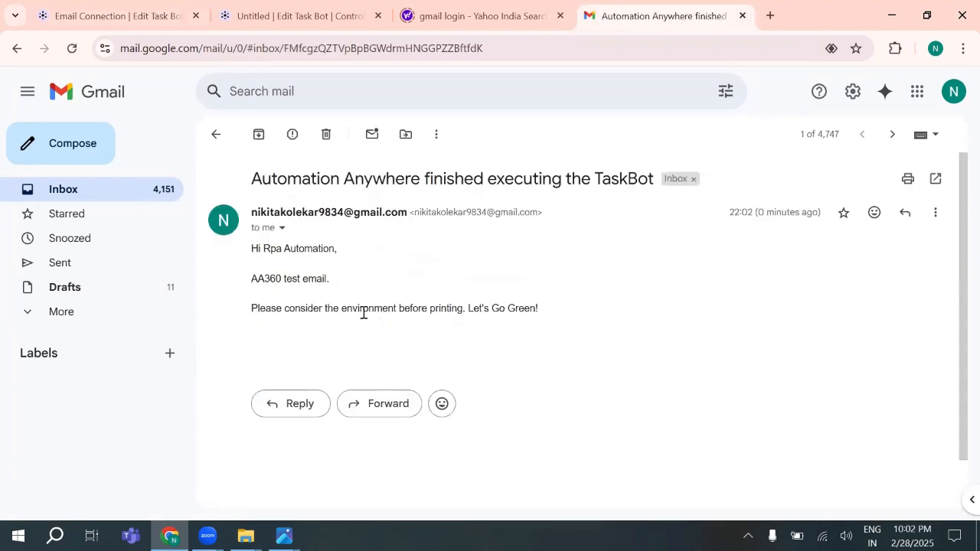
scroll(347, 310, down, 1)
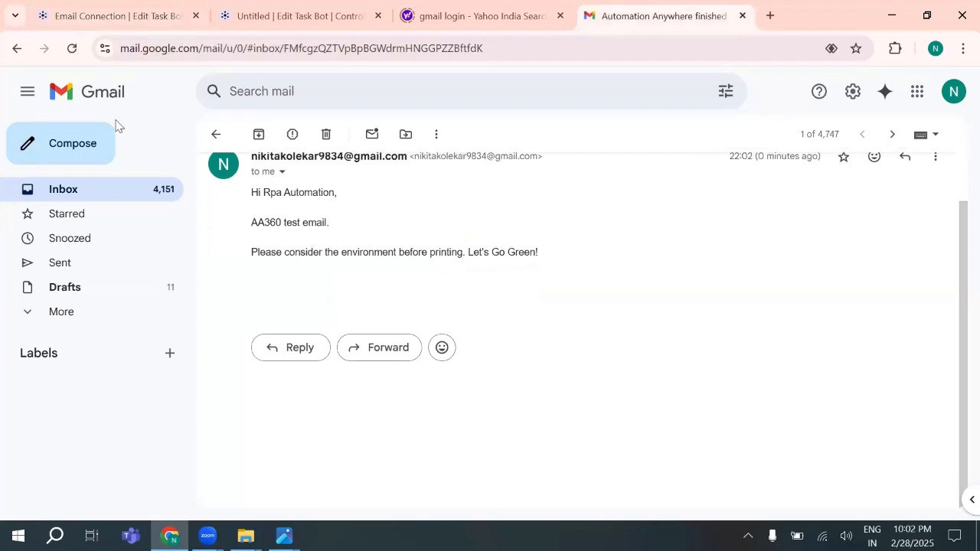
click(113, 11)
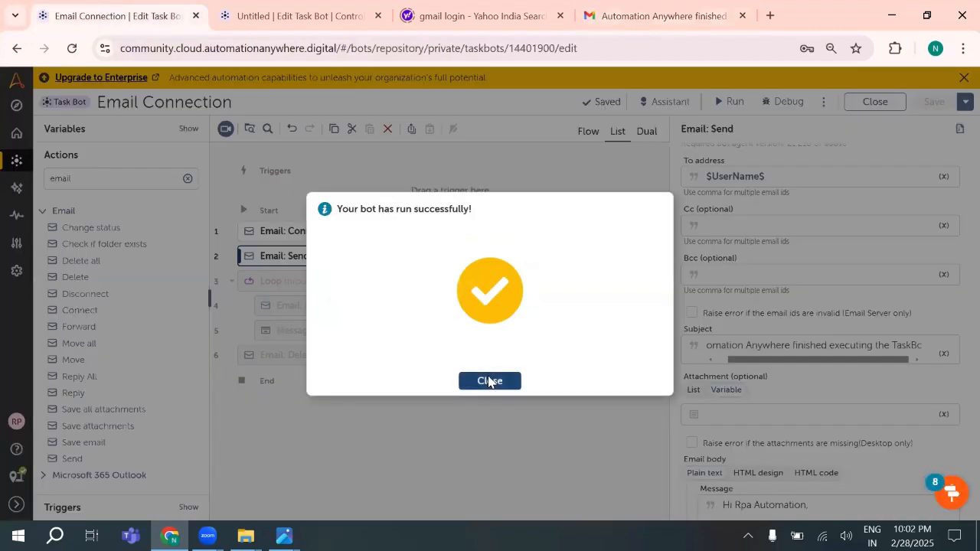
click(489, 381)
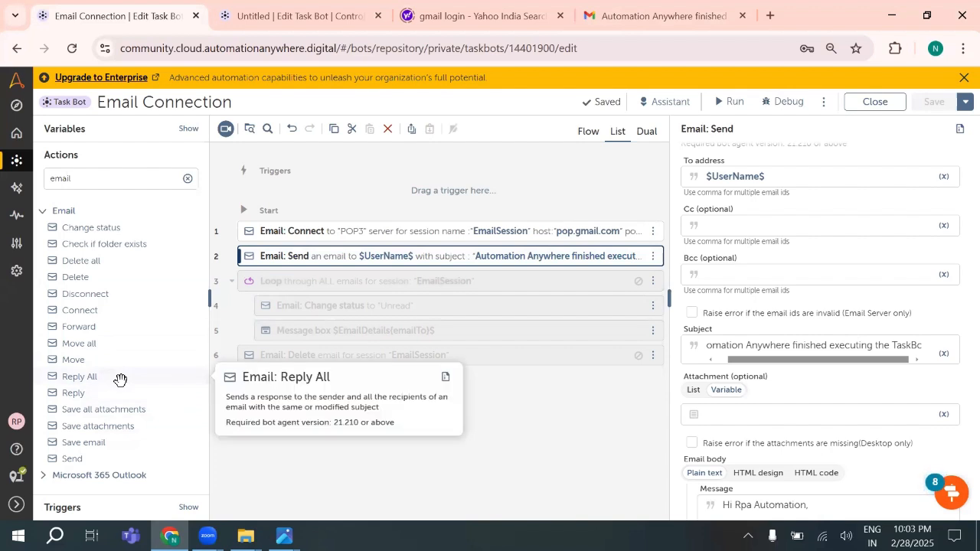
- Add an Email: Disconnect action directly after Email: Send and check its session name
drag(103, 294, 249, 272)
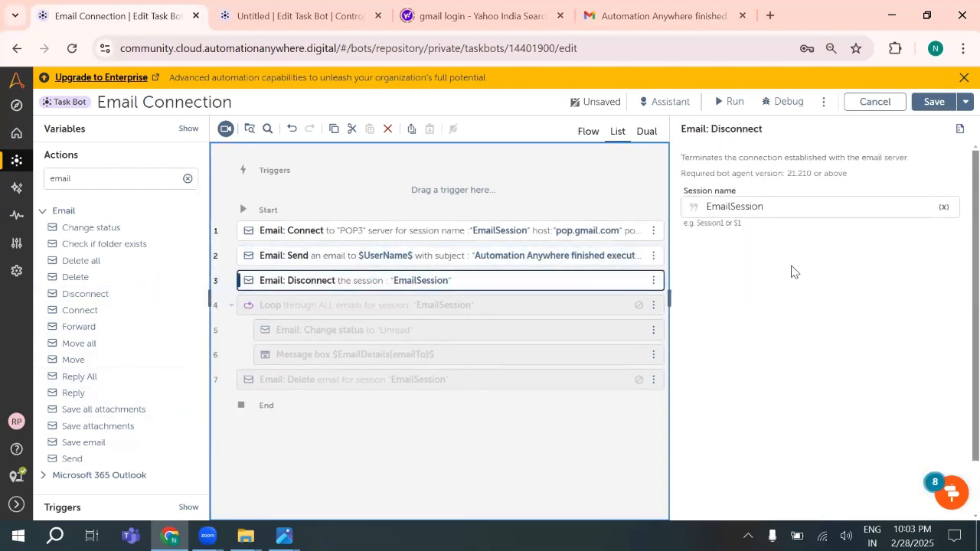
drag(770, 207, 697, 206)
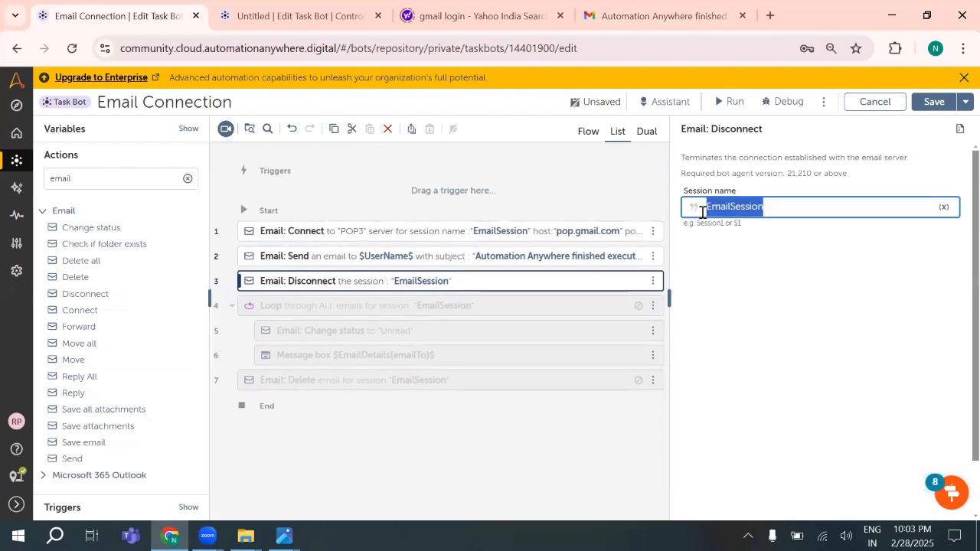
click(474, 280)
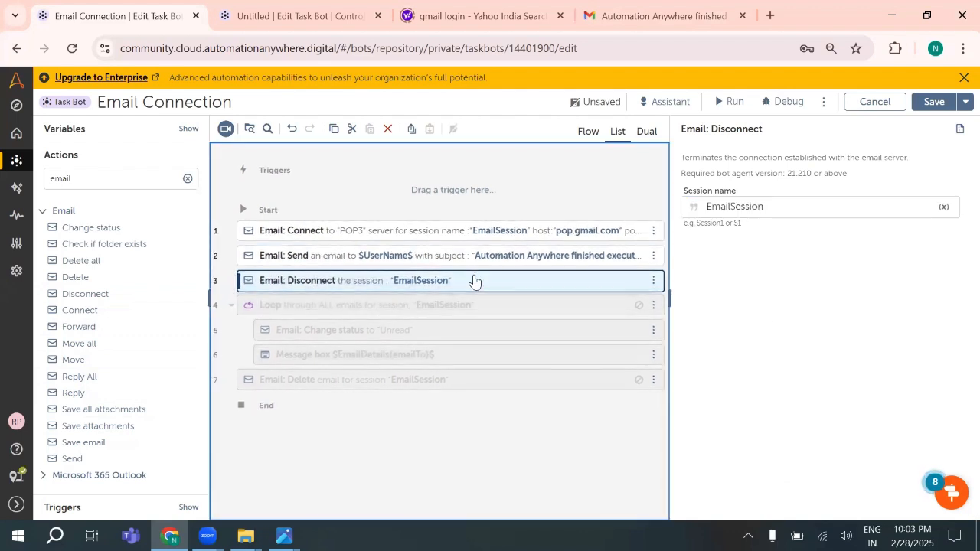